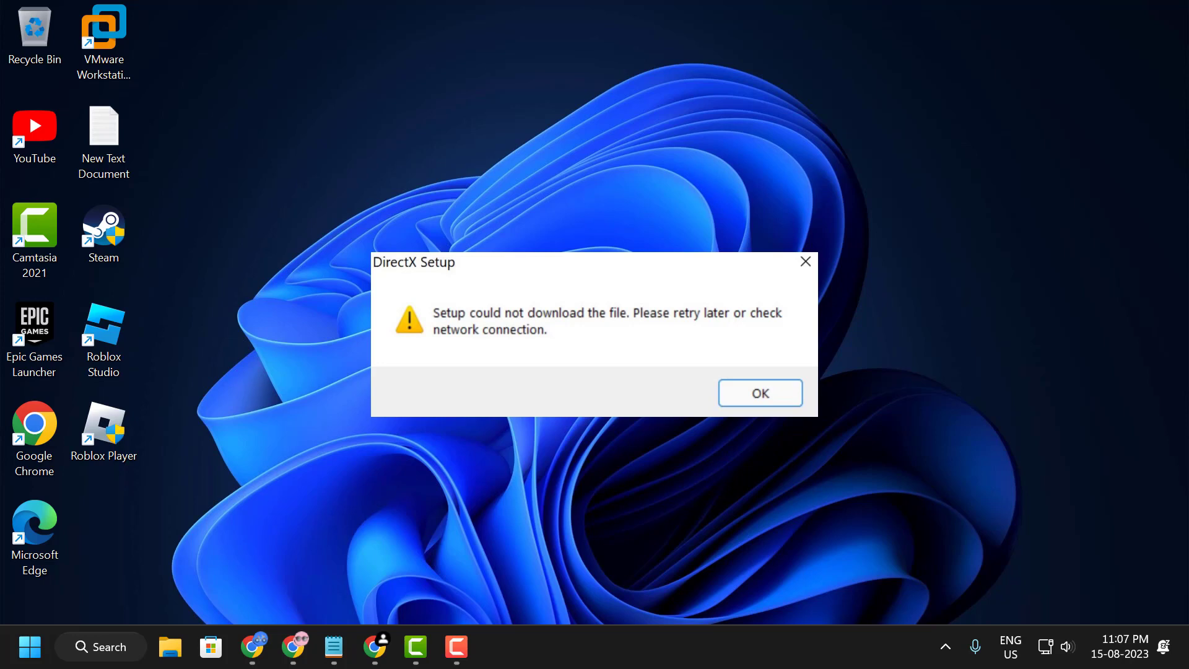
# Step: Dismiss the DirectX Setup download error message to return to the desktop
pyautogui.press('Return')
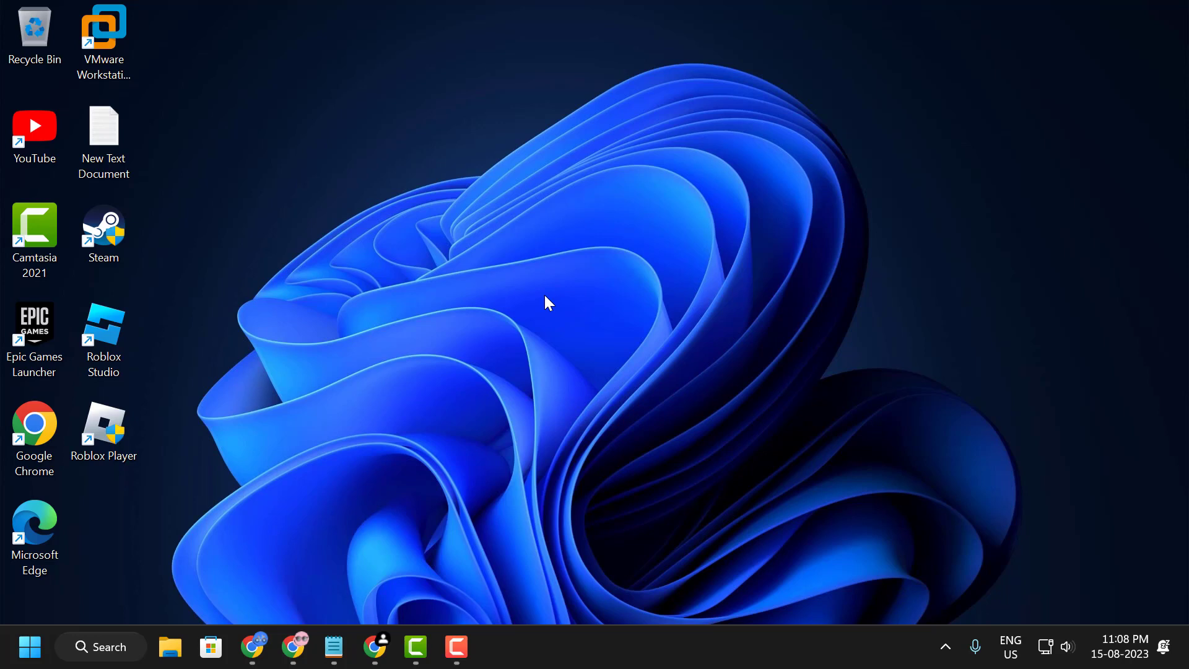
pyautogui.click(114, 635)
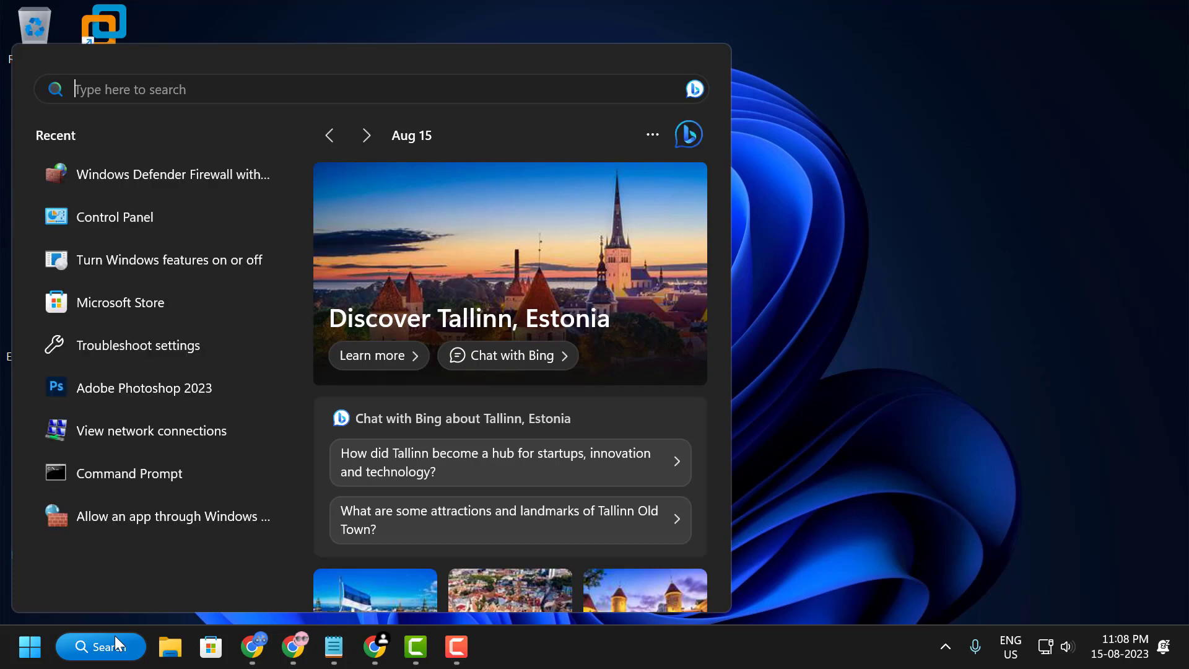
pyautogui.write('co')
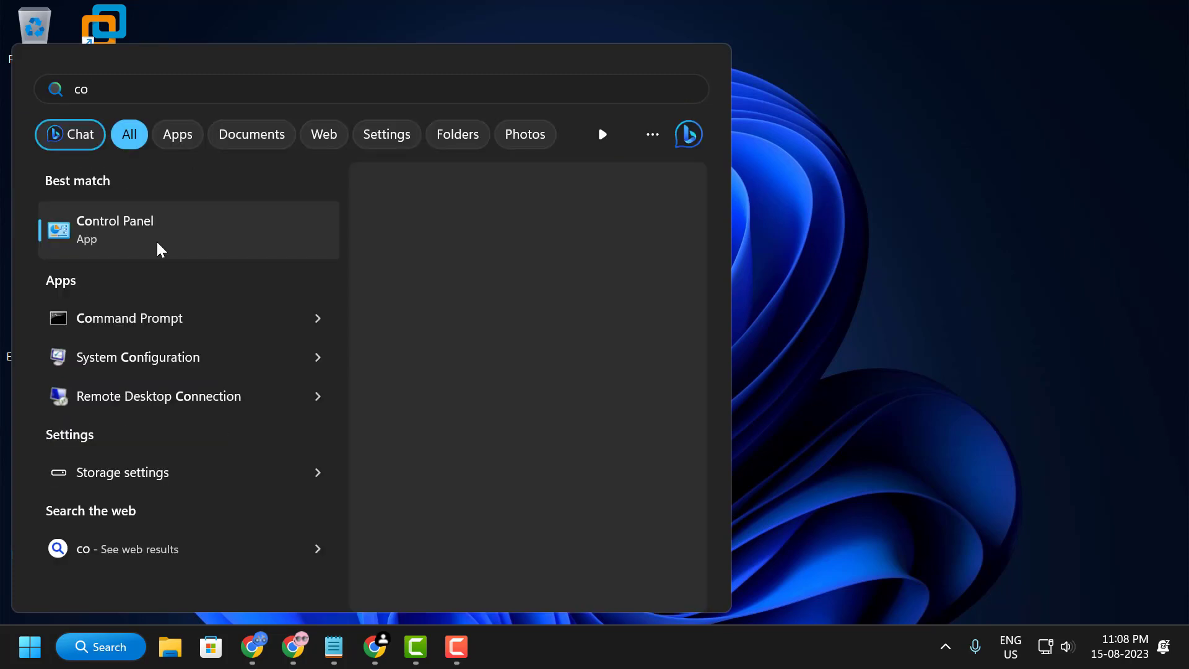
pyautogui.click(157, 243)
pyautogui.click(666, 152)
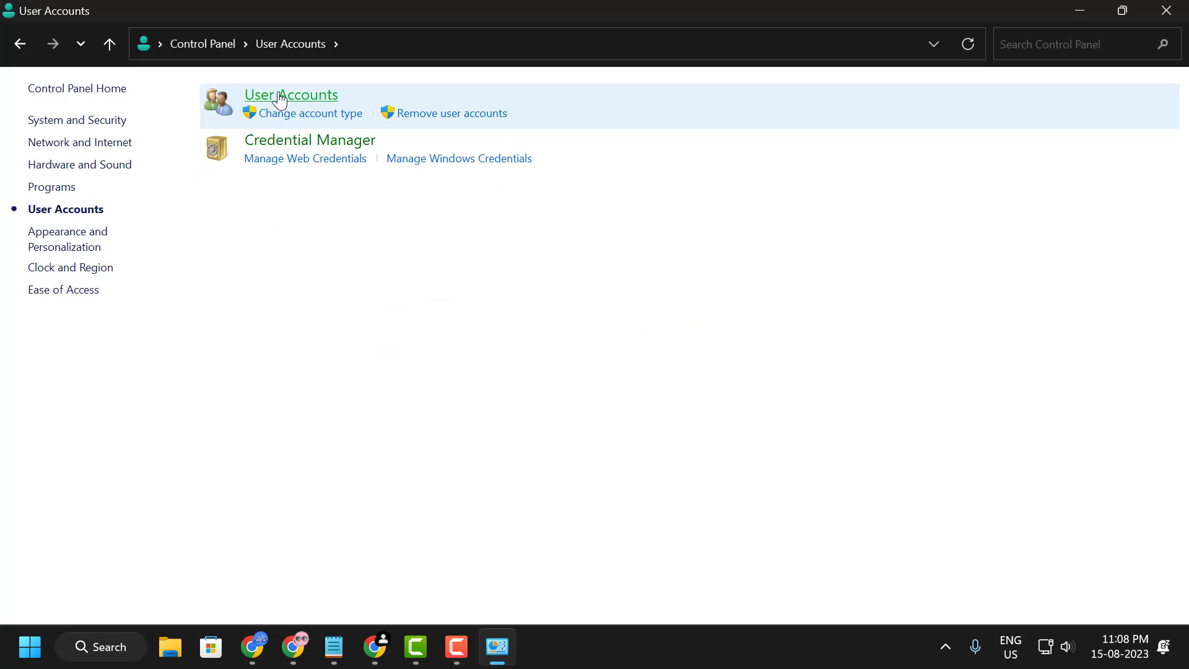
pyautogui.click(280, 96)
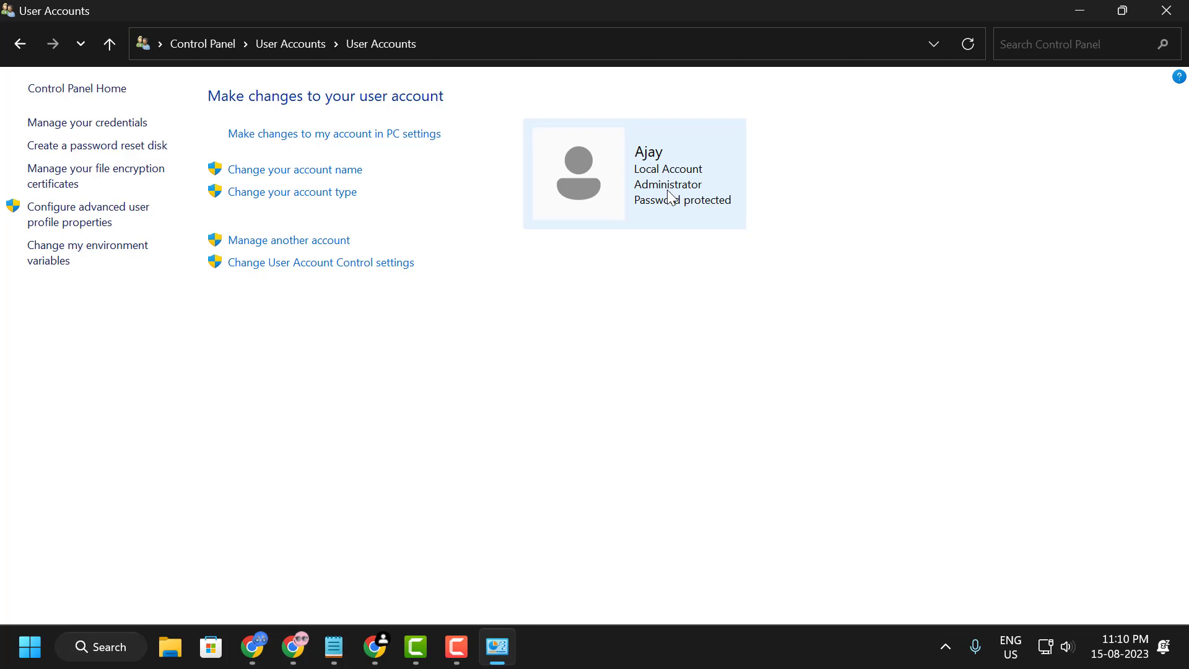
# Step: Close User Accounts and search Windows for 'firewall and', correcting the misspelled query
pyautogui.click(1166, 10)
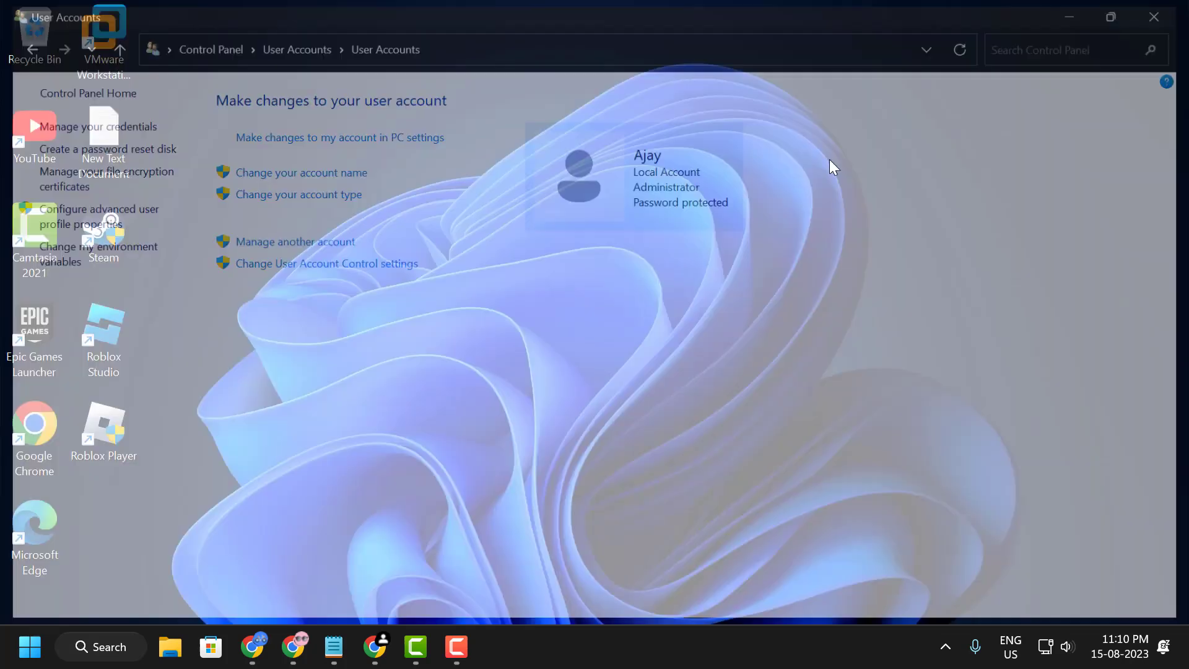
pyautogui.click(79, 658)
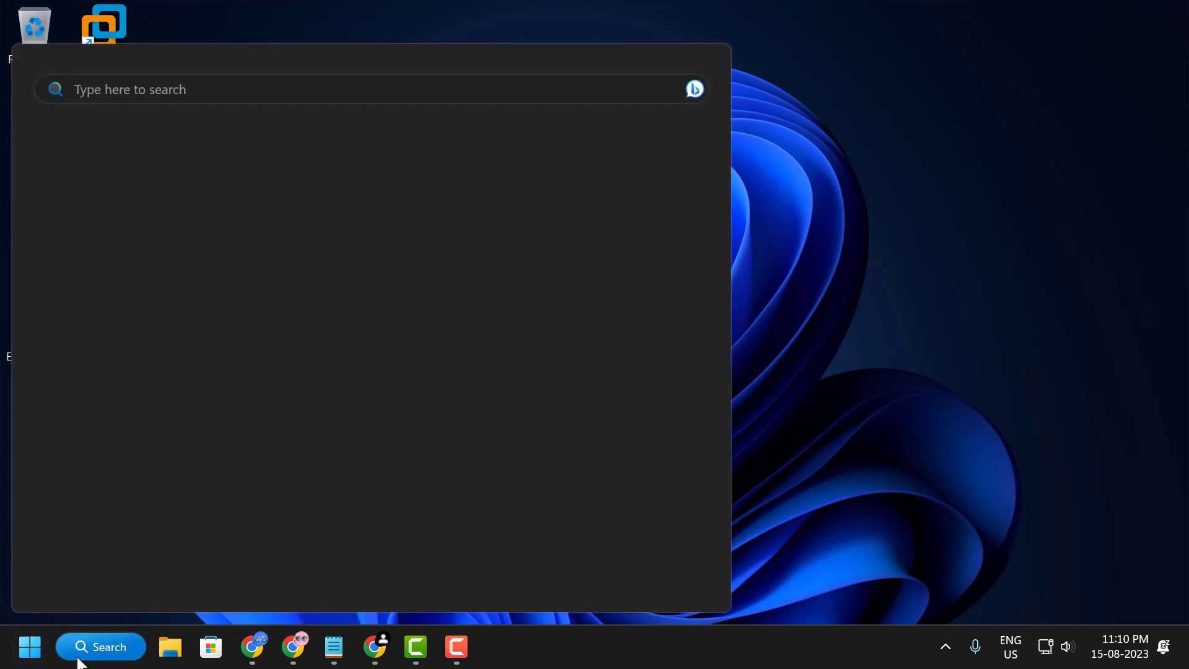
pyautogui.write('firwall and')
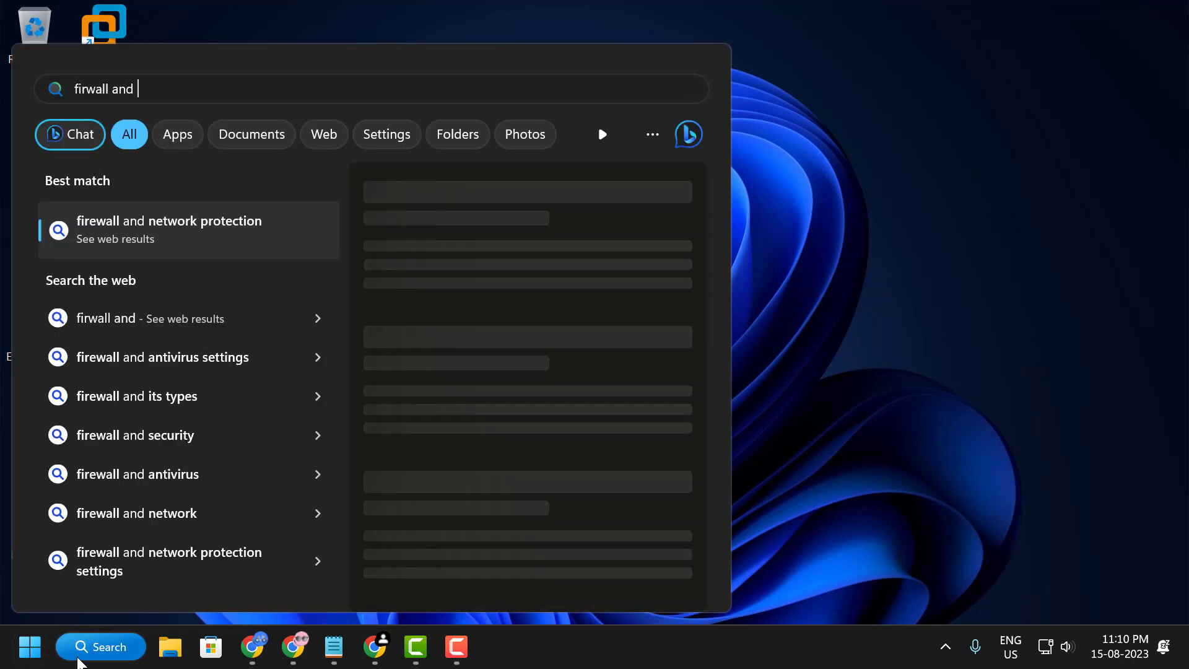
pyautogui.write(' ne')
pyautogui.hotkey('ctrl', 'a')
pyautogui.write('firewall and')
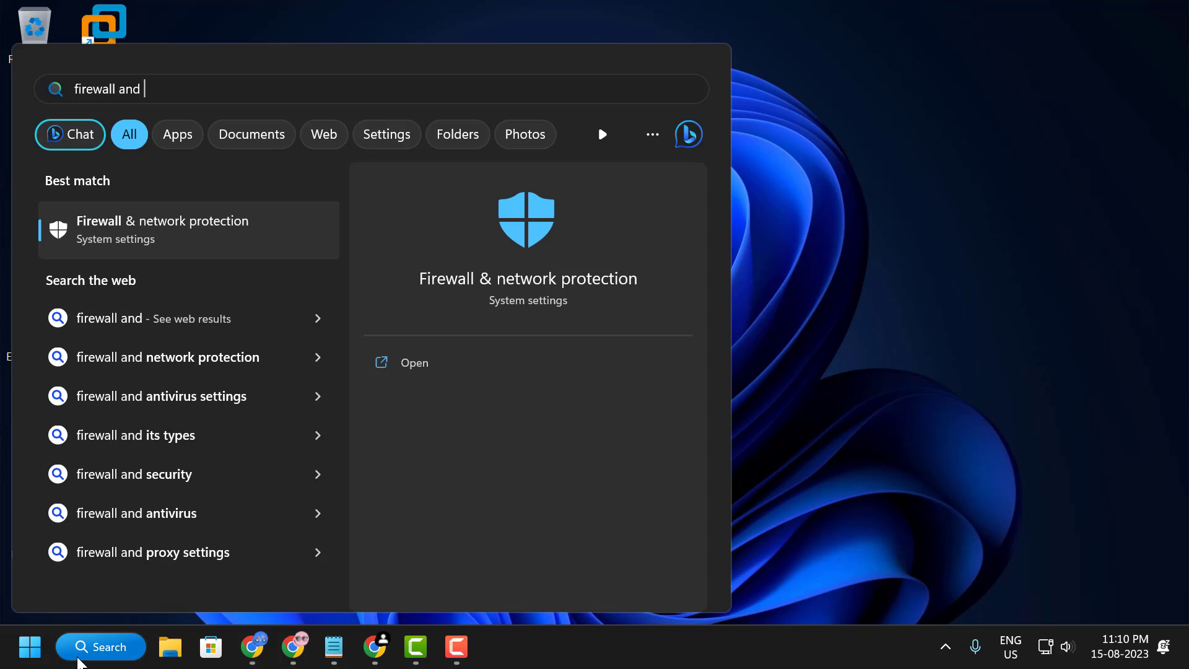
# Step: Turn off Microsoft Defender Firewall for the Private network in Firewall & network protection
pyautogui.click(412, 374)
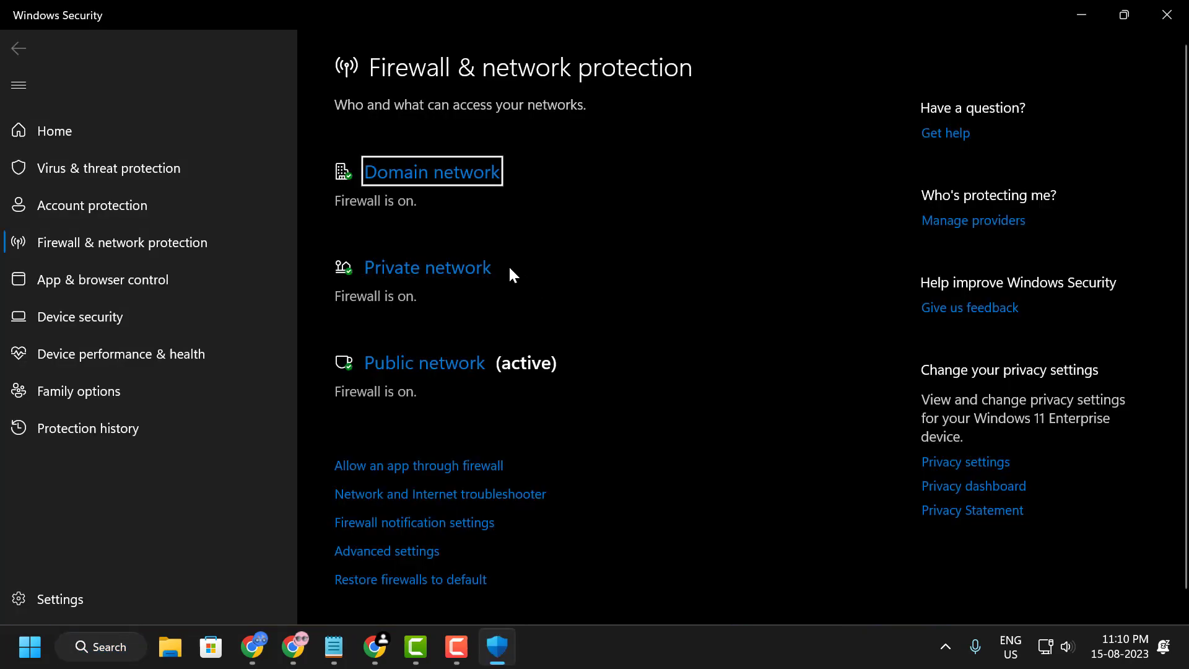
pyautogui.click(434, 267)
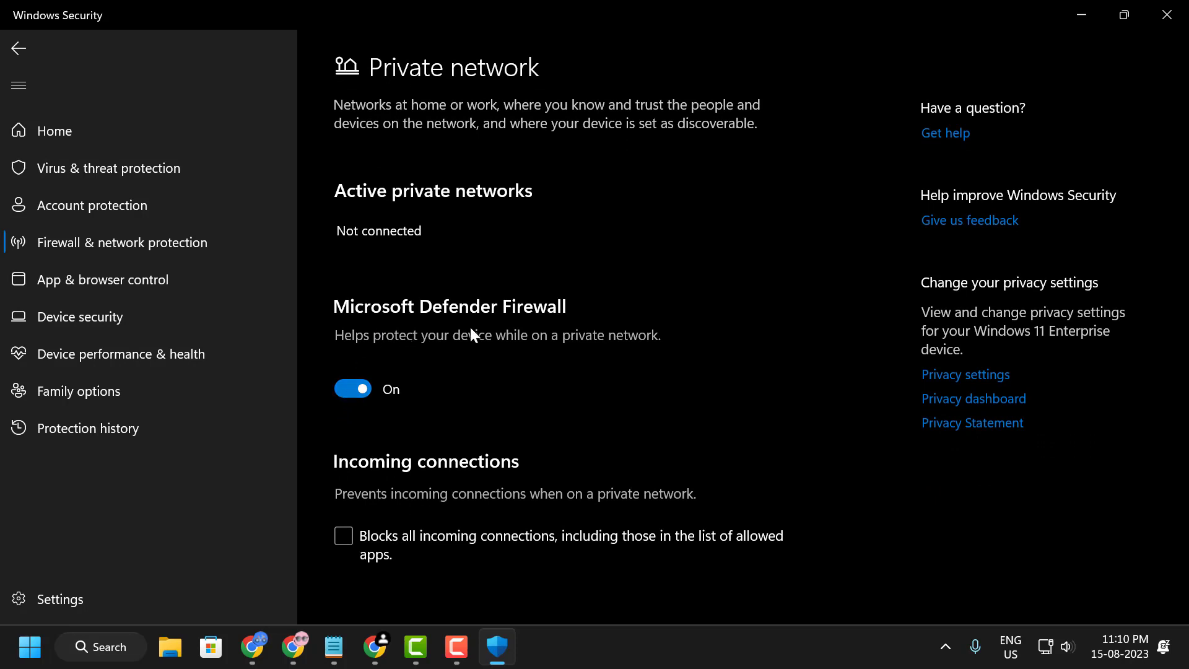
pyautogui.click(359, 390)
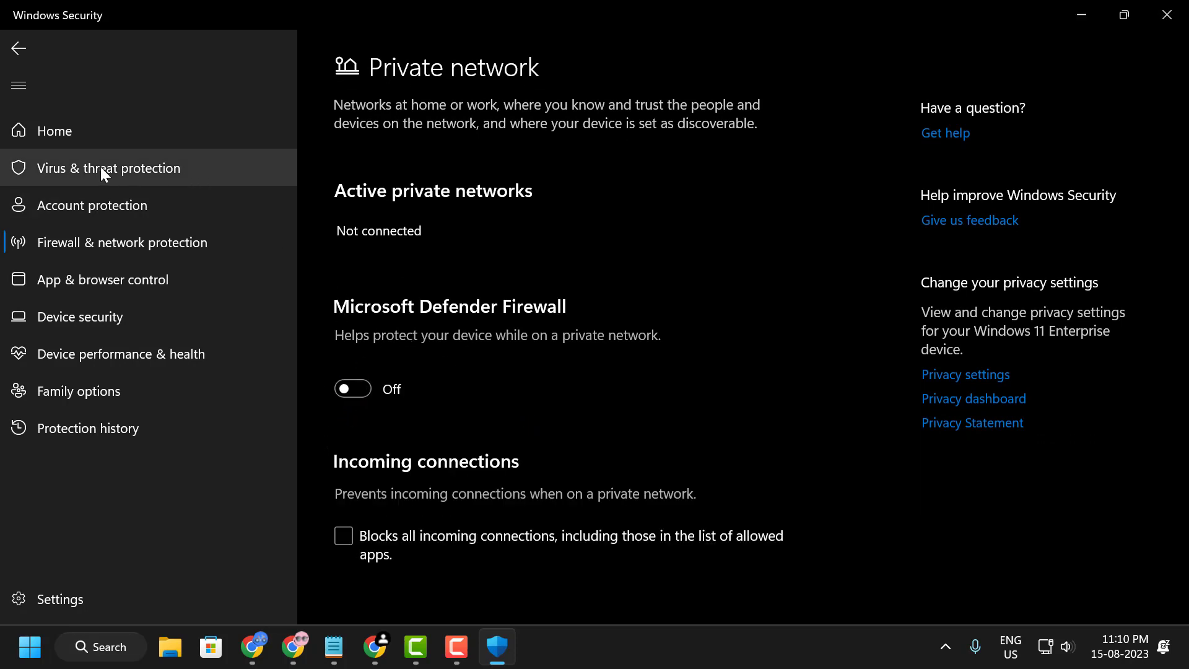
# Step: Turn off Real-time, Cloud-delivered, Automatic sample submission and Tamper Protection, then close Windows Security
pyautogui.click(51, 169)
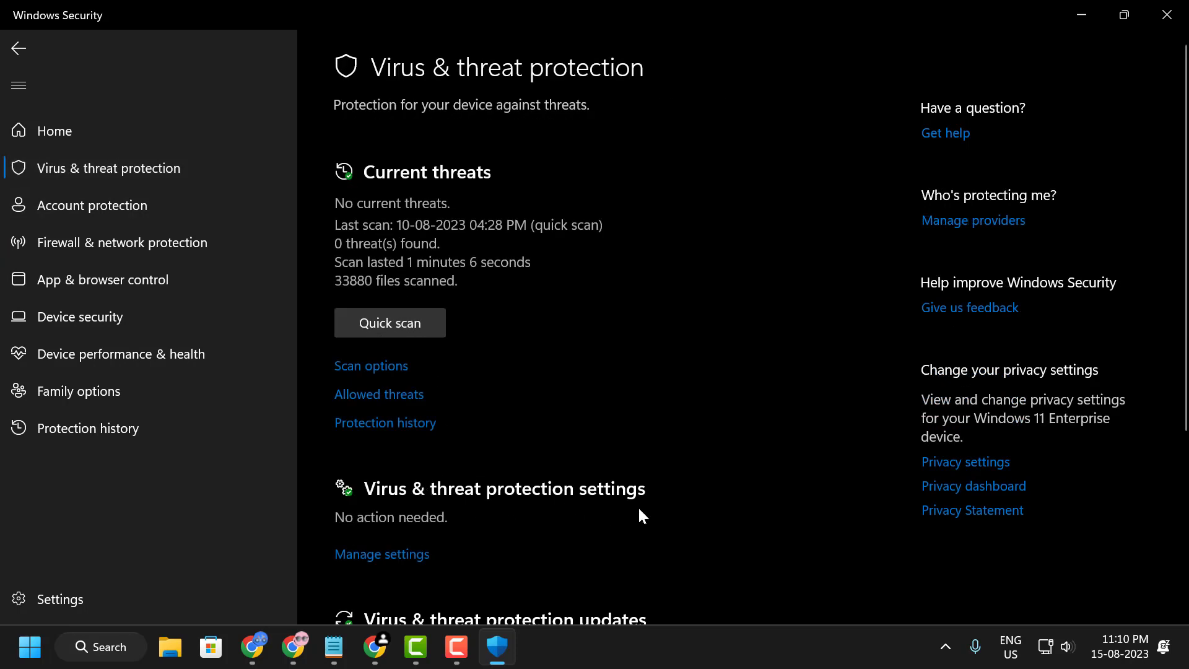
pyautogui.click(389, 568)
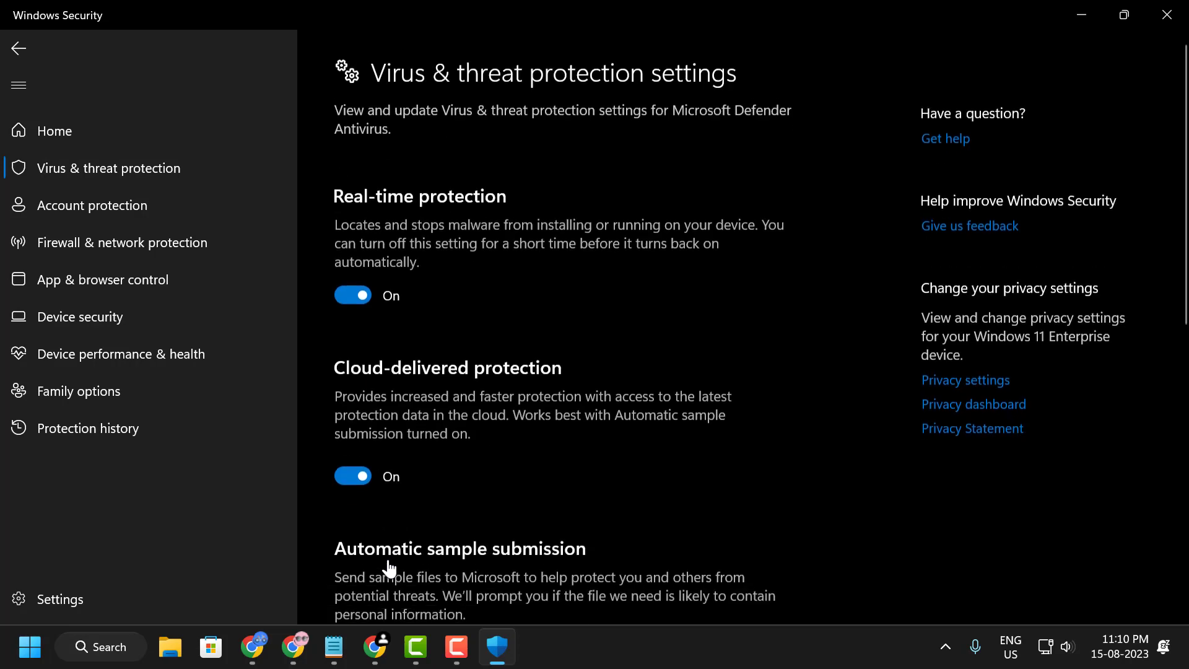
pyautogui.click(359, 291)
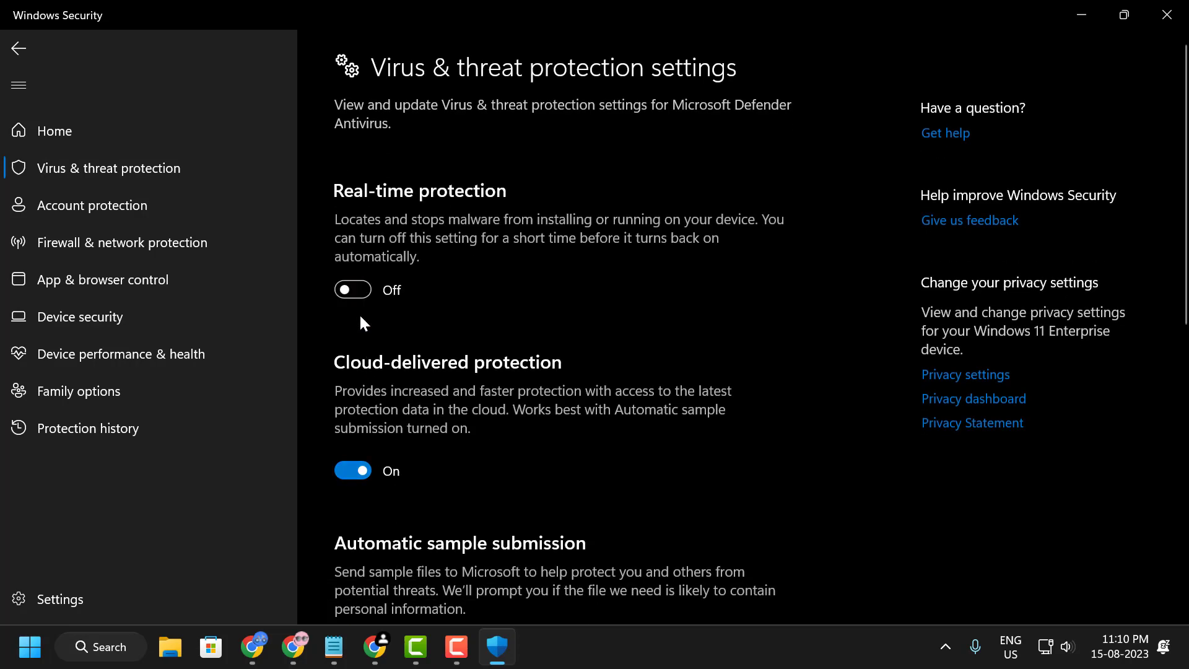
pyautogui.click(362, 499)
pyautogui.scroll(-5, 422, 466)
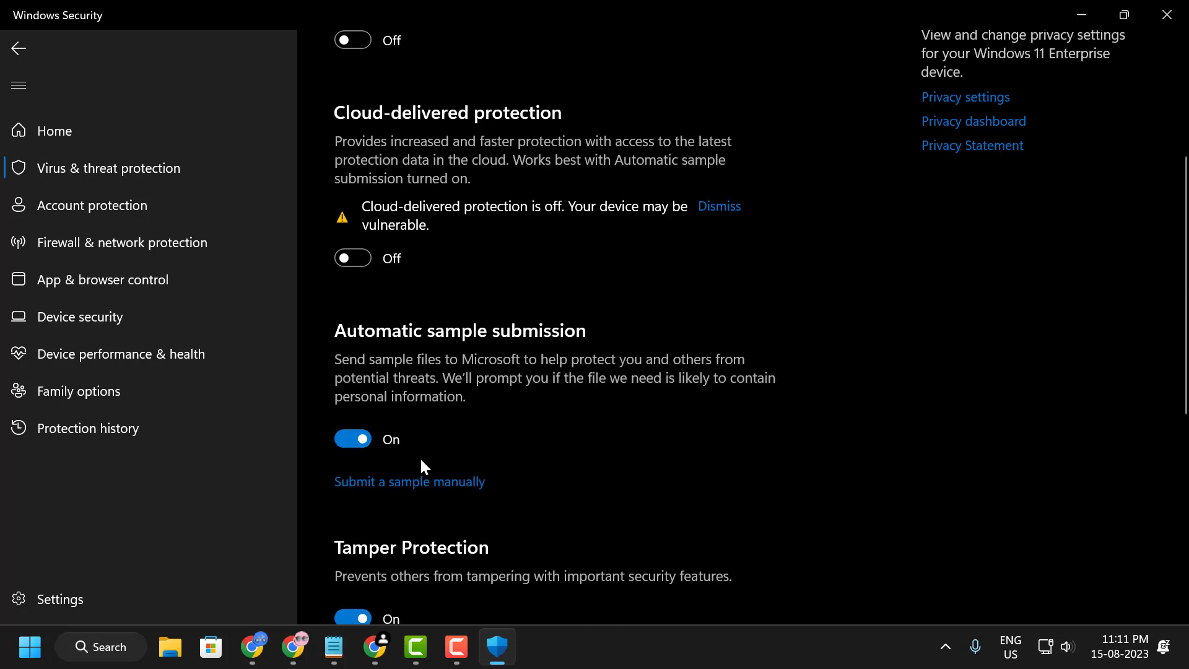
pyautogui.click(348, 364)
pyautogui.click(369, 570)
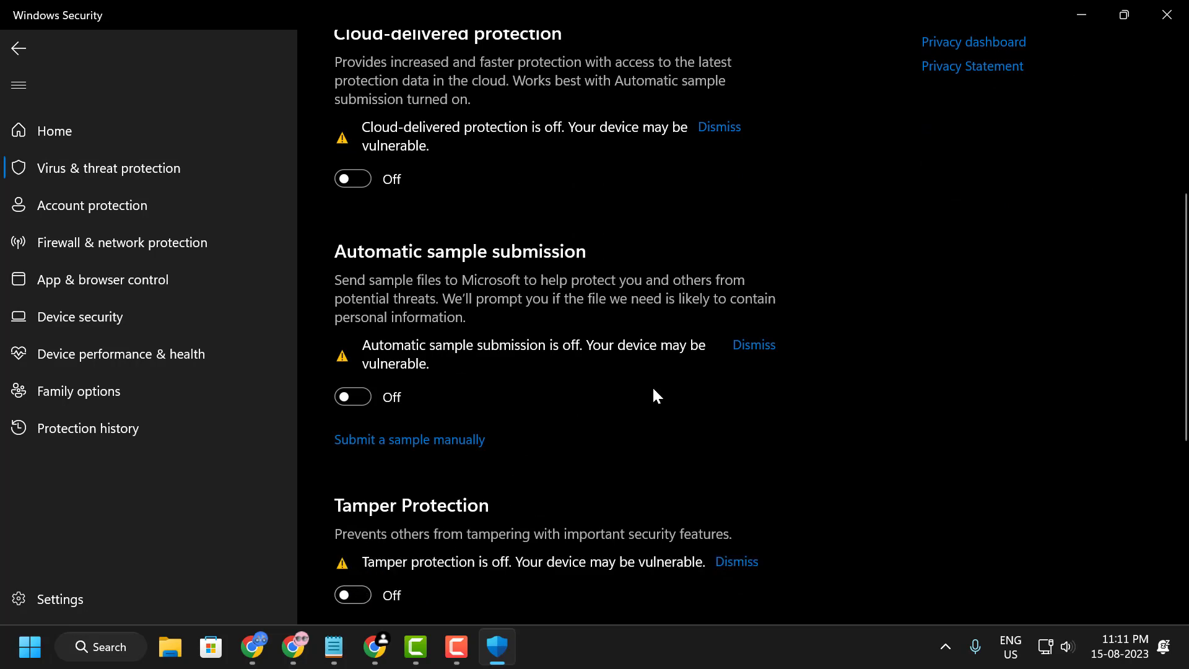
pyautogui.click(1167, 15)
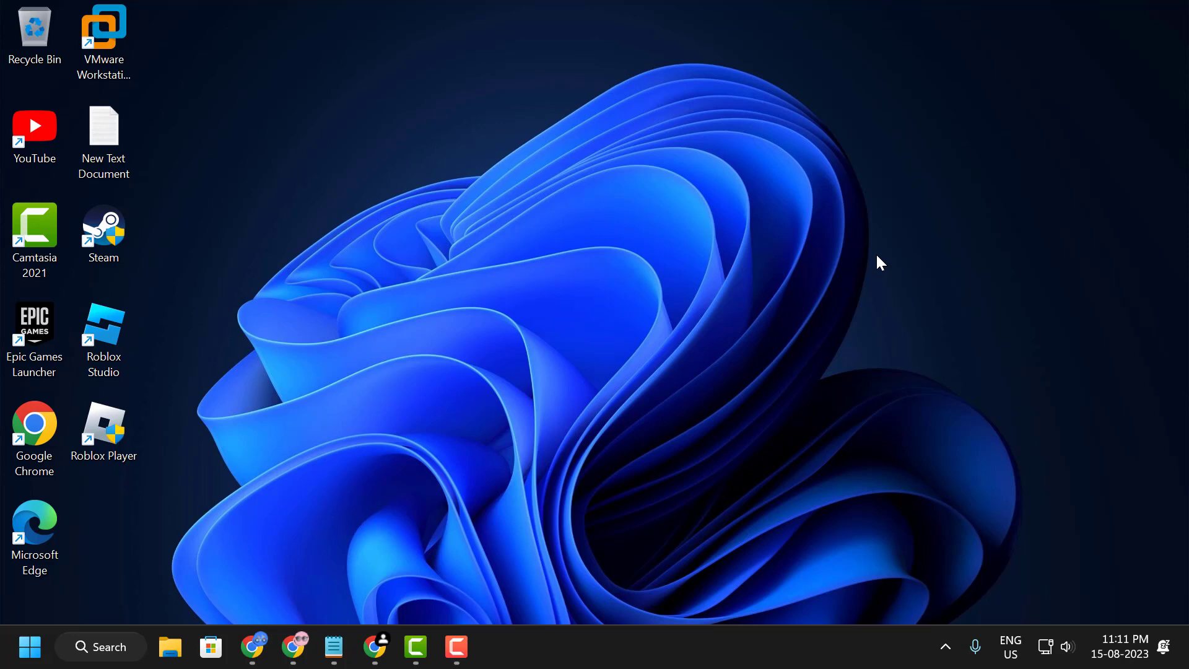
# Step: Open 'Turn Windows features on or off' via a Windows search for 'windows fea'
pyautogui.click(130, 650)
pyautogui.write('wind')
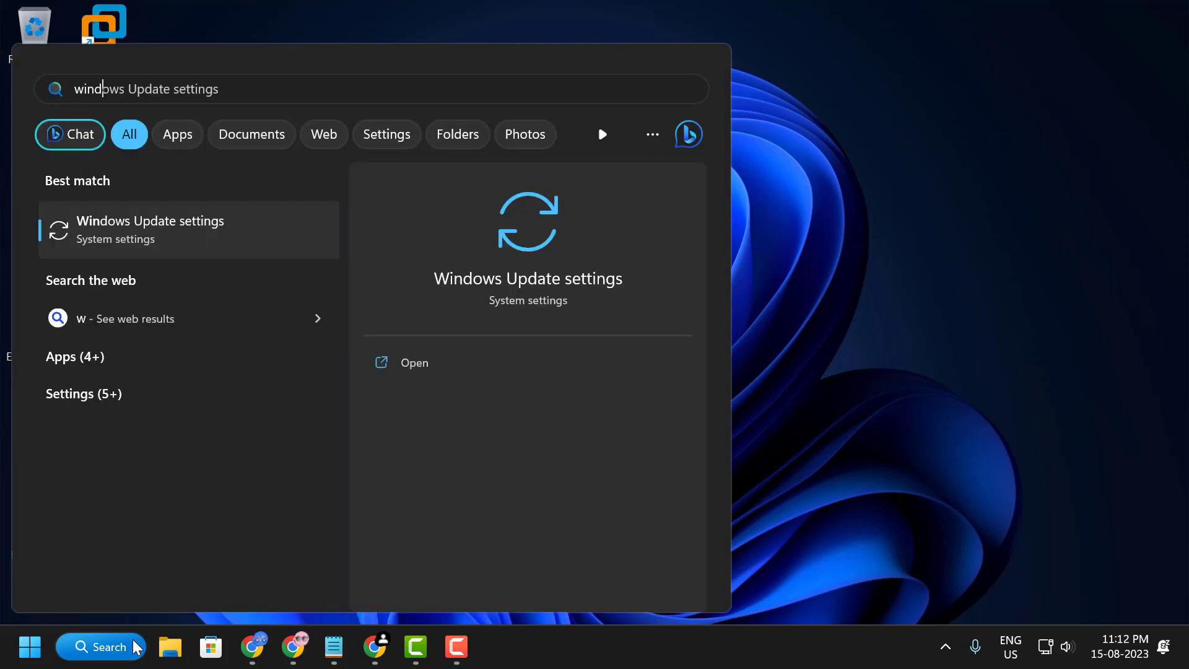
pyautogui.write('ows fea')
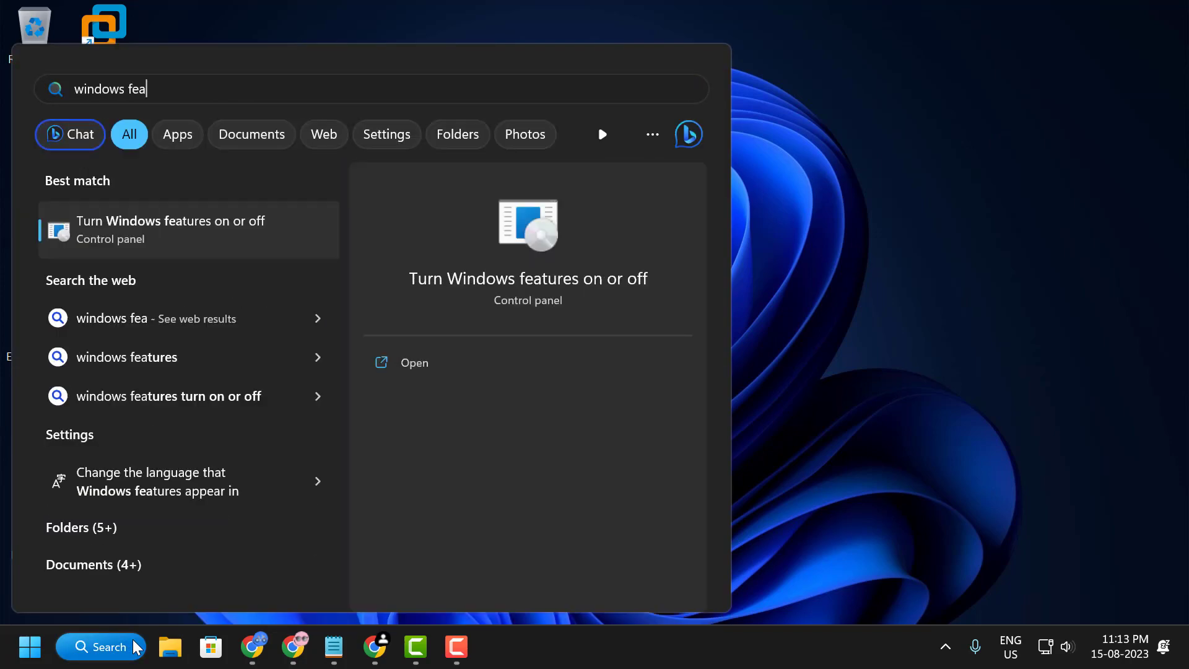
pyautogui.click(411, 364)
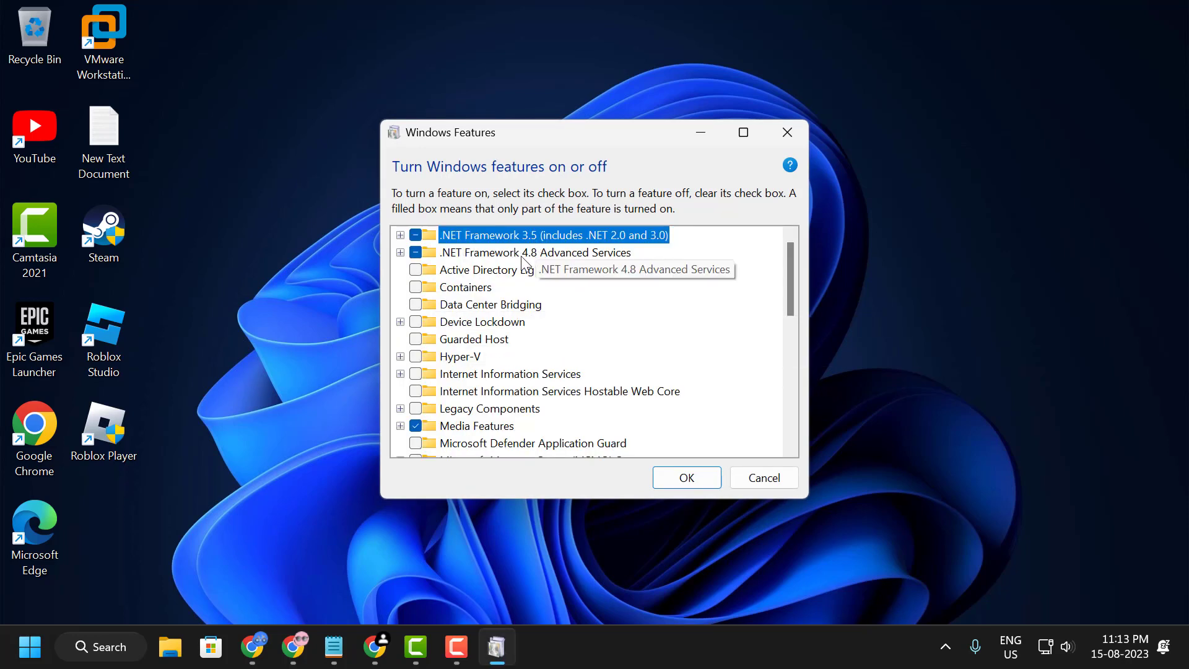
# Step: Enable .NET Framework 3.5 with Windows Communication Foundation HTTP Activation, apply, and close Windows Features
pyautogui.click(400, 252)
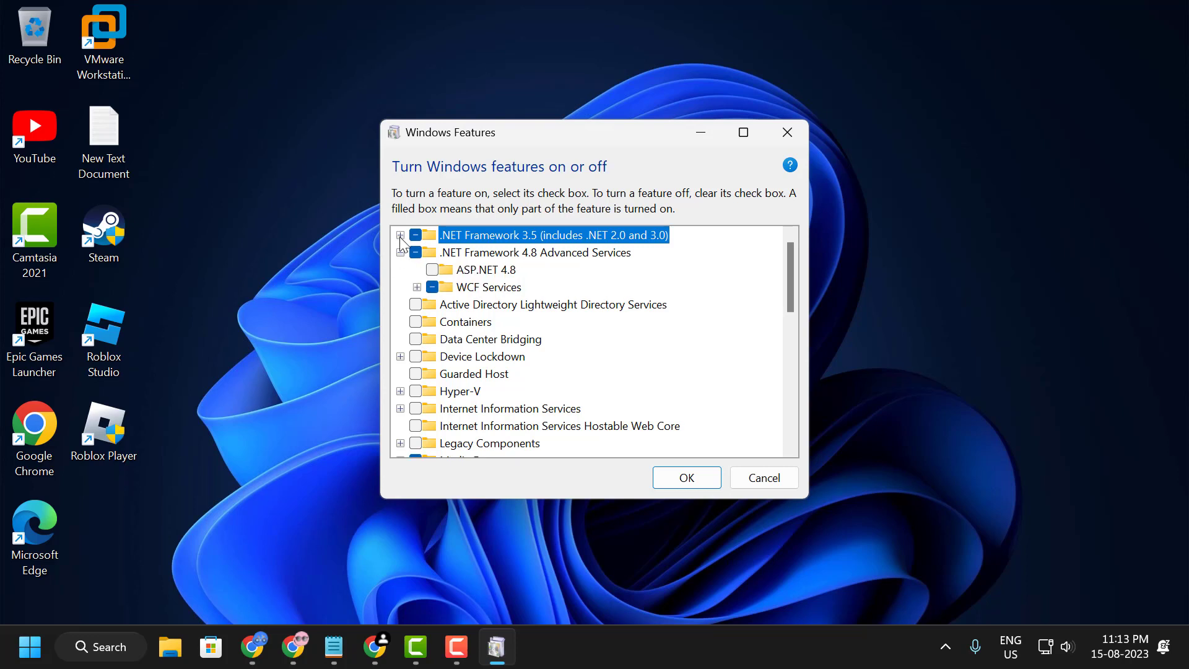
pyautogui.click(400, 234)
pyautogui.click(432, 252)
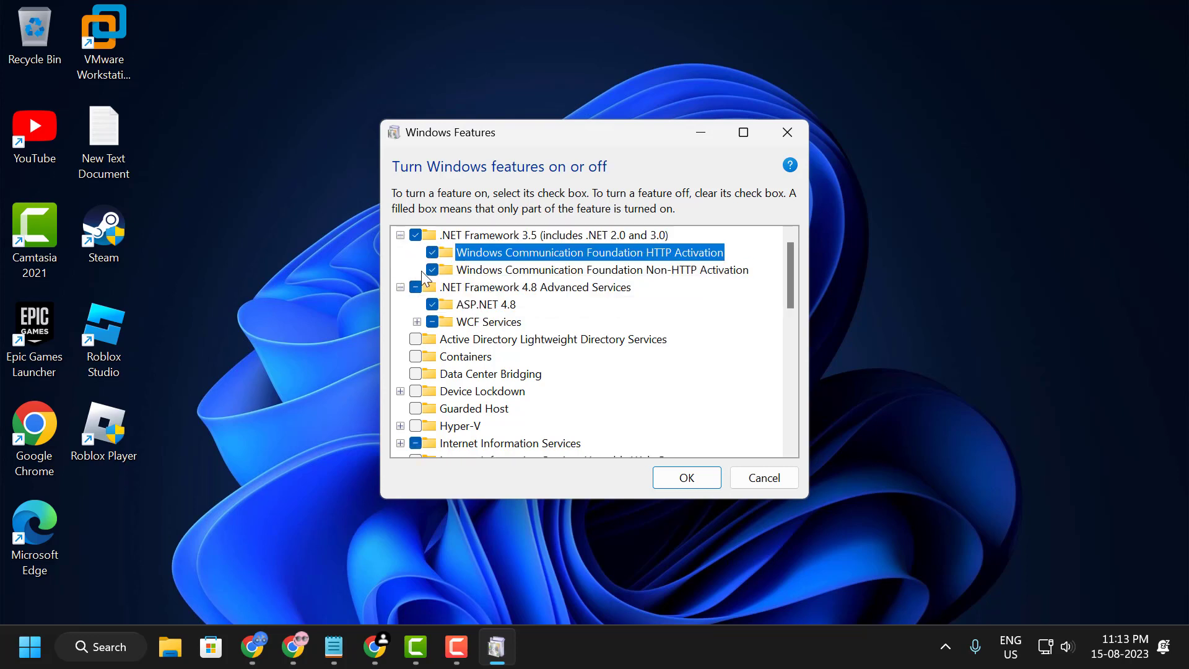
pyautogui.click(400, 234)
pyautogui.click(400, 252)
pyautogui.click(400, 235)
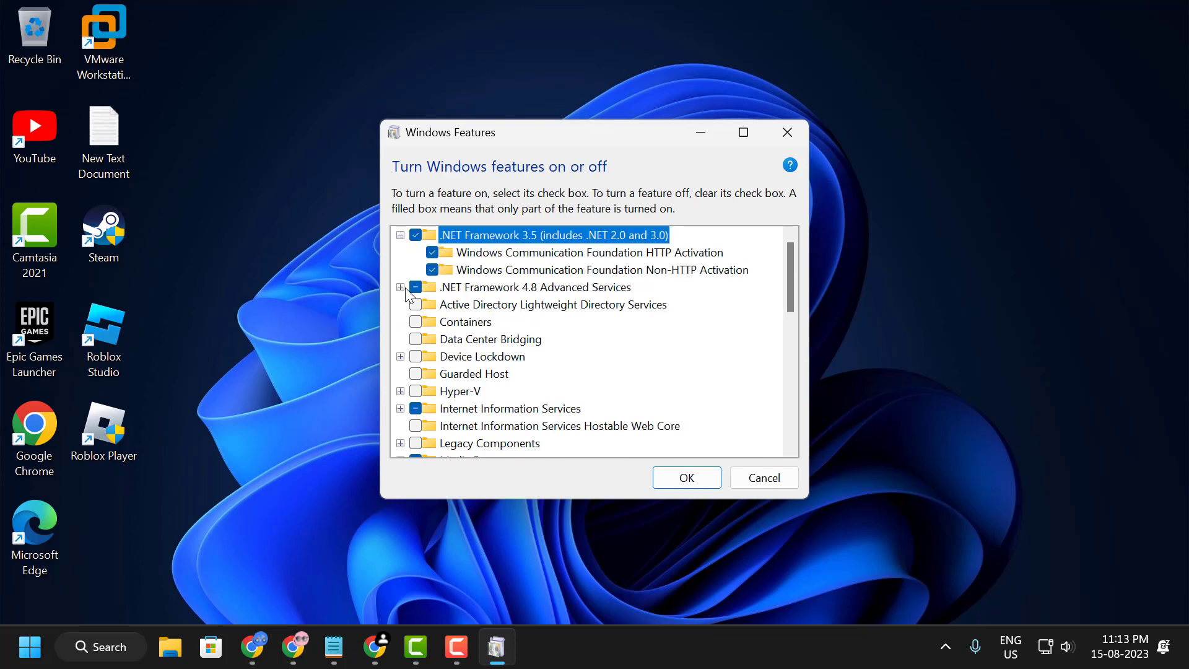
pyautogui.click(401, 287)
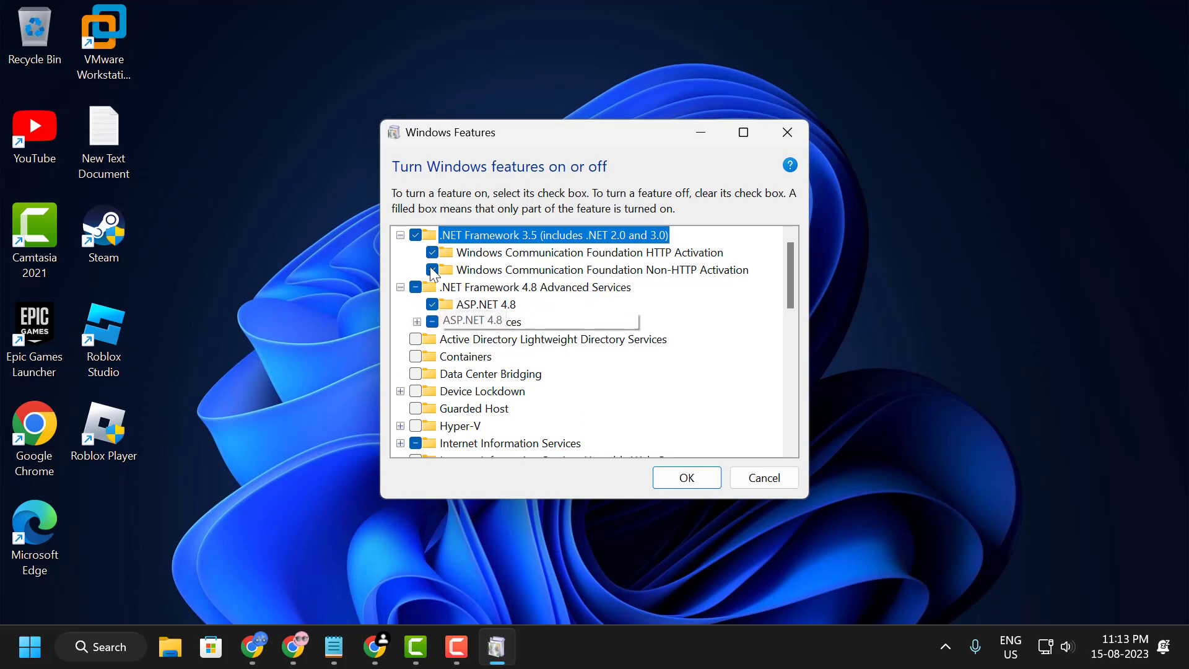
pyautogui.click(710, 480)
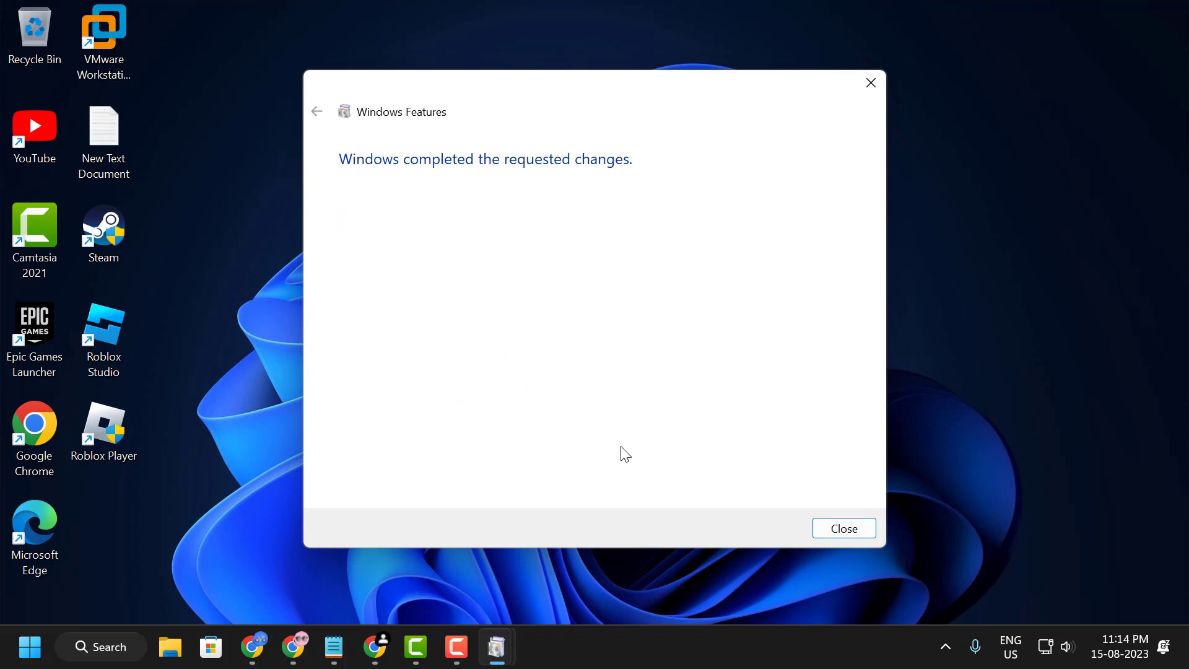
pyautogui.click(823, 526)
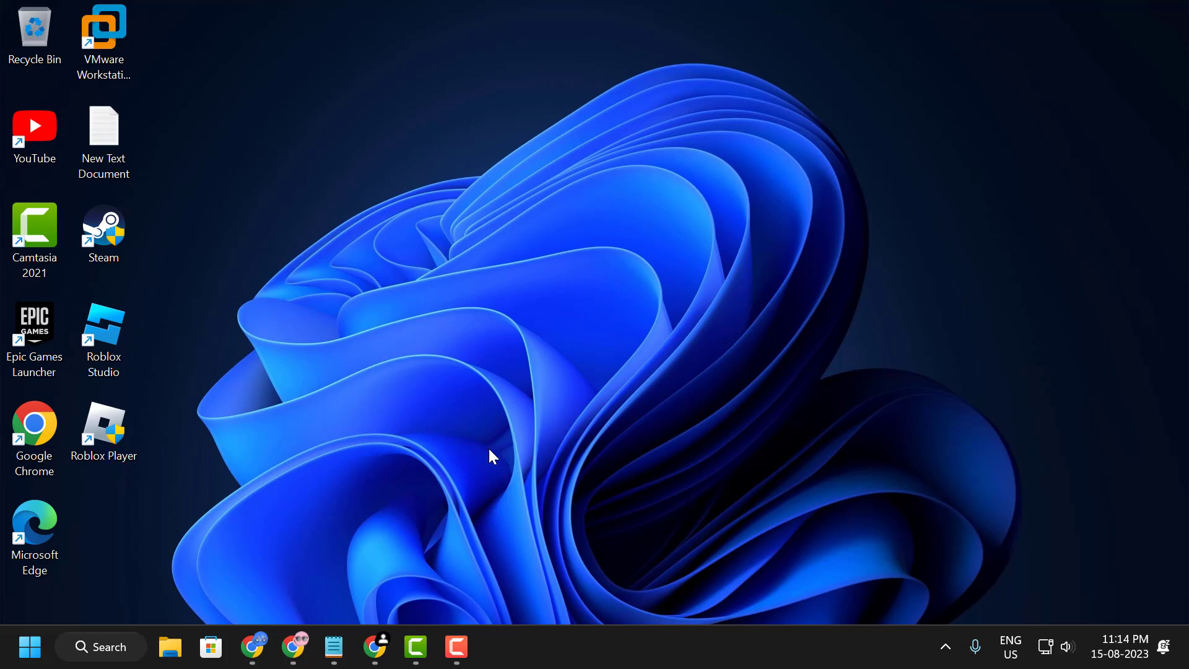
# Step: Download NetFxRepairTool.exe from the Repair the .NET Framework page in Chrome and run it
pyautogui.click(389, 637)
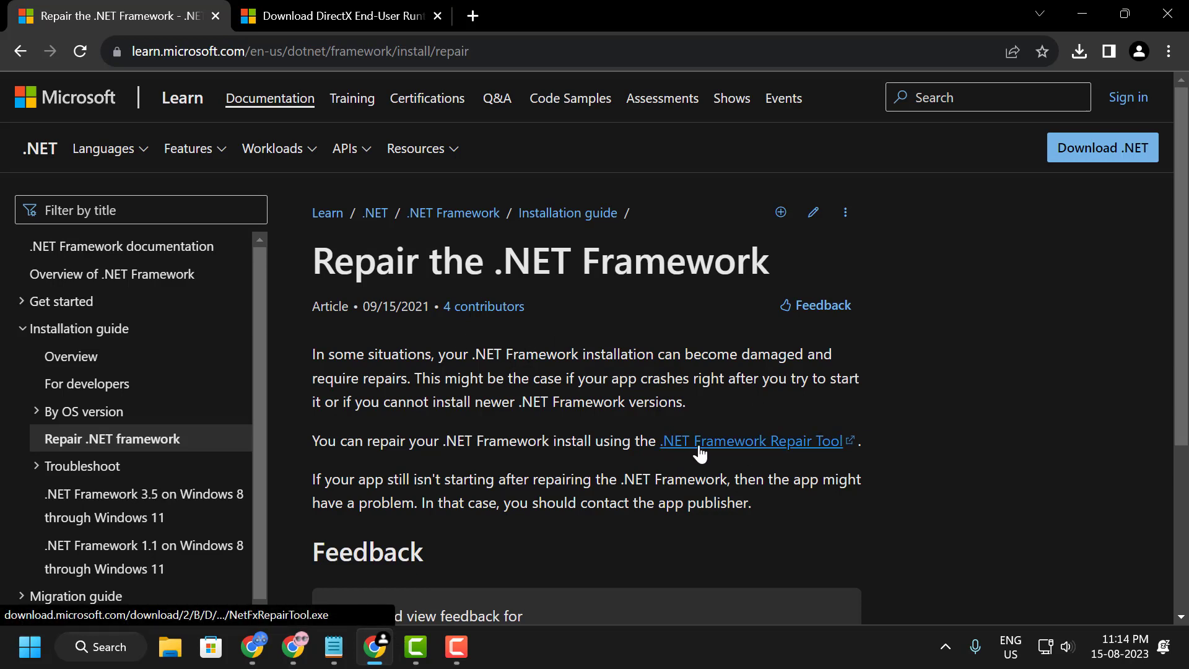
pyautogui.click(727, 451)
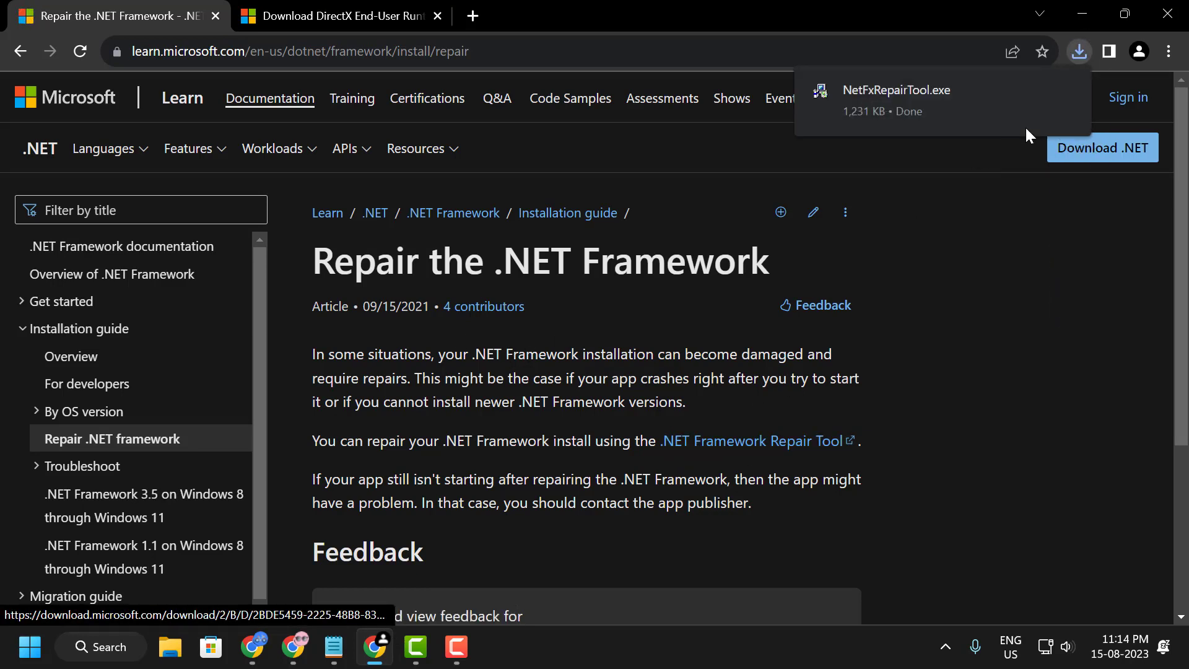
pyautogui.click(901, 95)
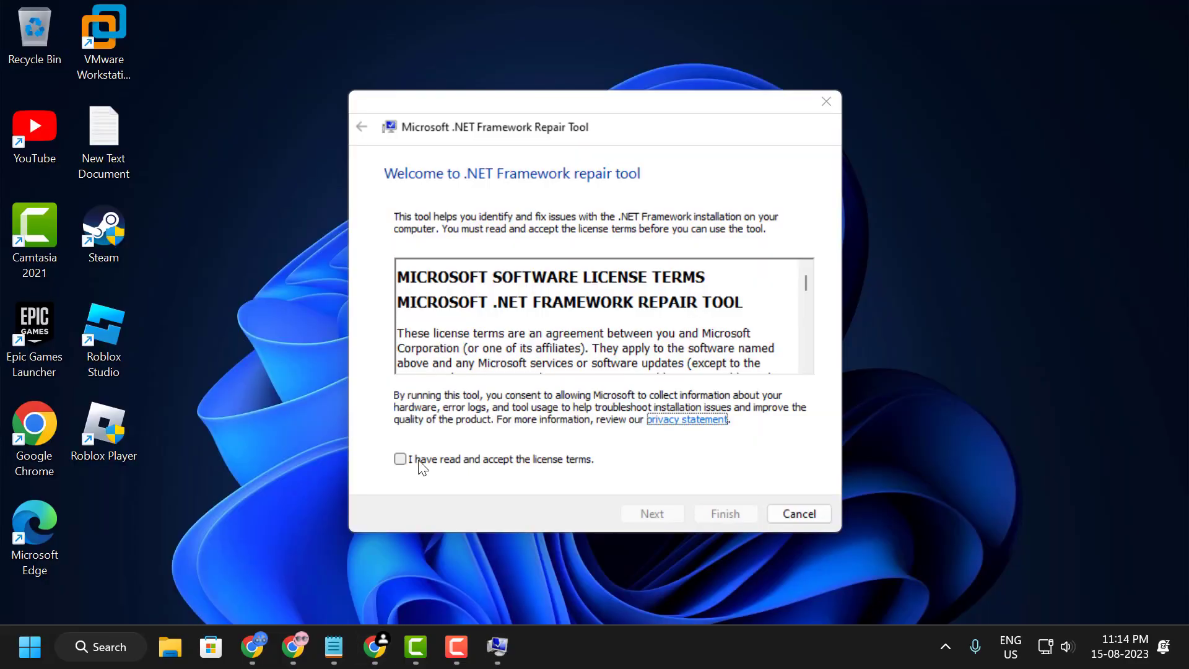
# Step: Accept the license, apply the recommended repairs, collect logs and finish the .NET Framework Repair Tool
pyautogui.click(400, 458)
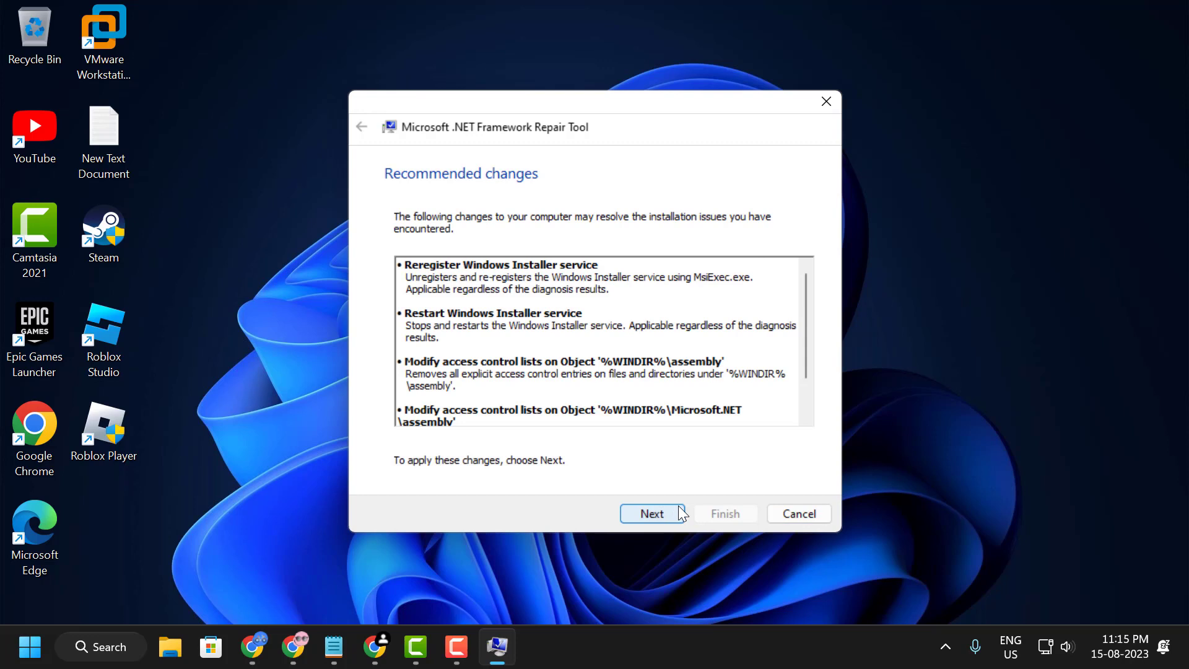
pyautogui.click(680, 509)
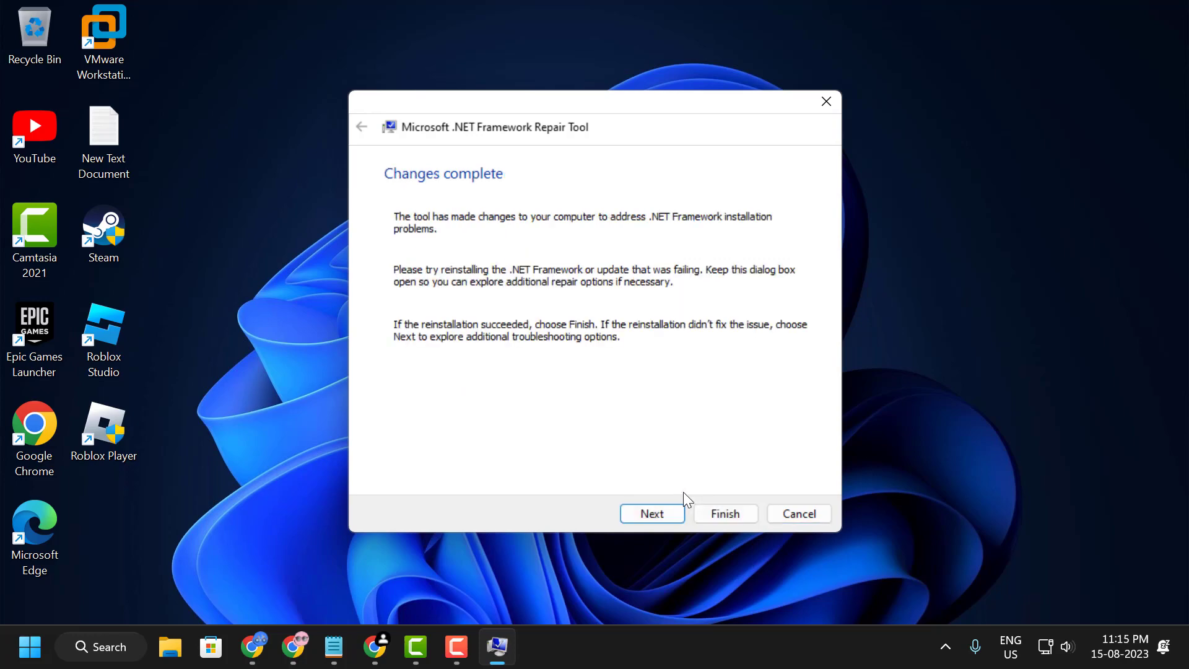
pyautogui.click(684, 514)
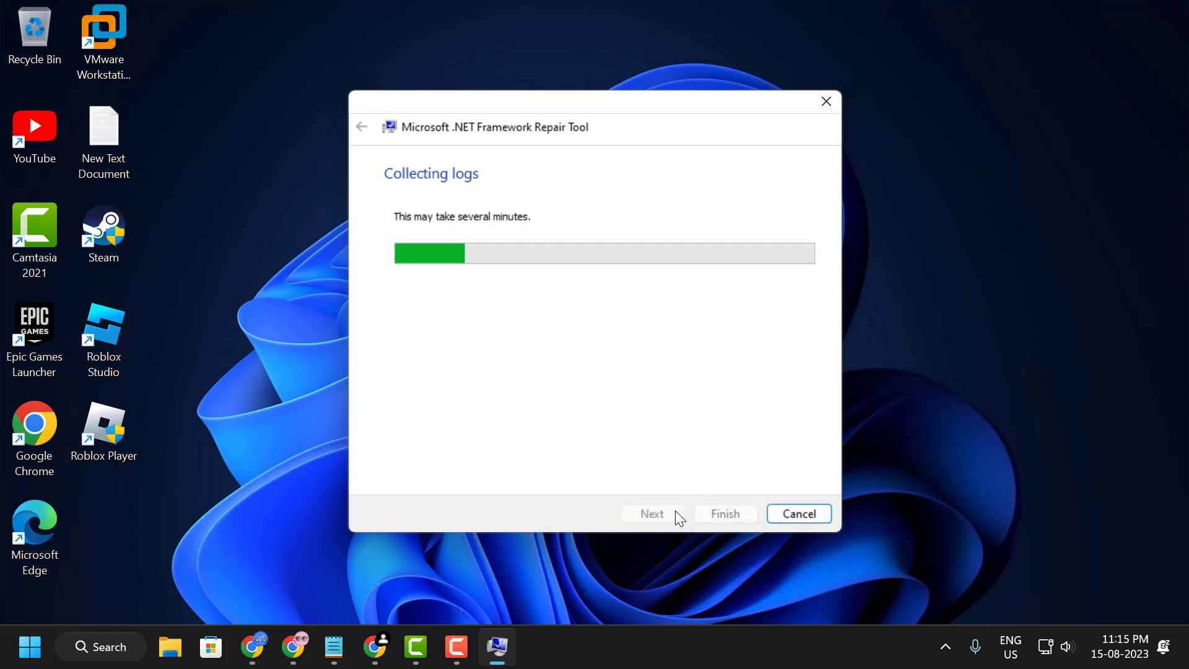
pyautogui.click(709, 513)
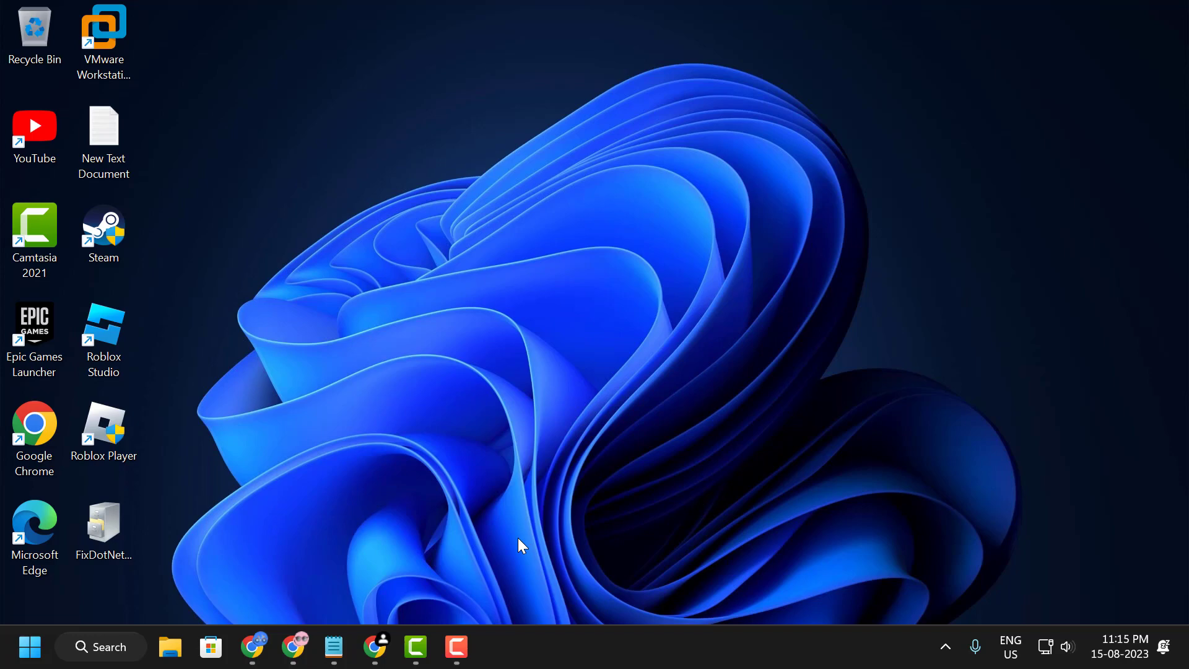
# Step: Launch Command Prompt as administrator from a 'cm' search, then bring up the Notepad command notes
pyautogui.click(126, 644)
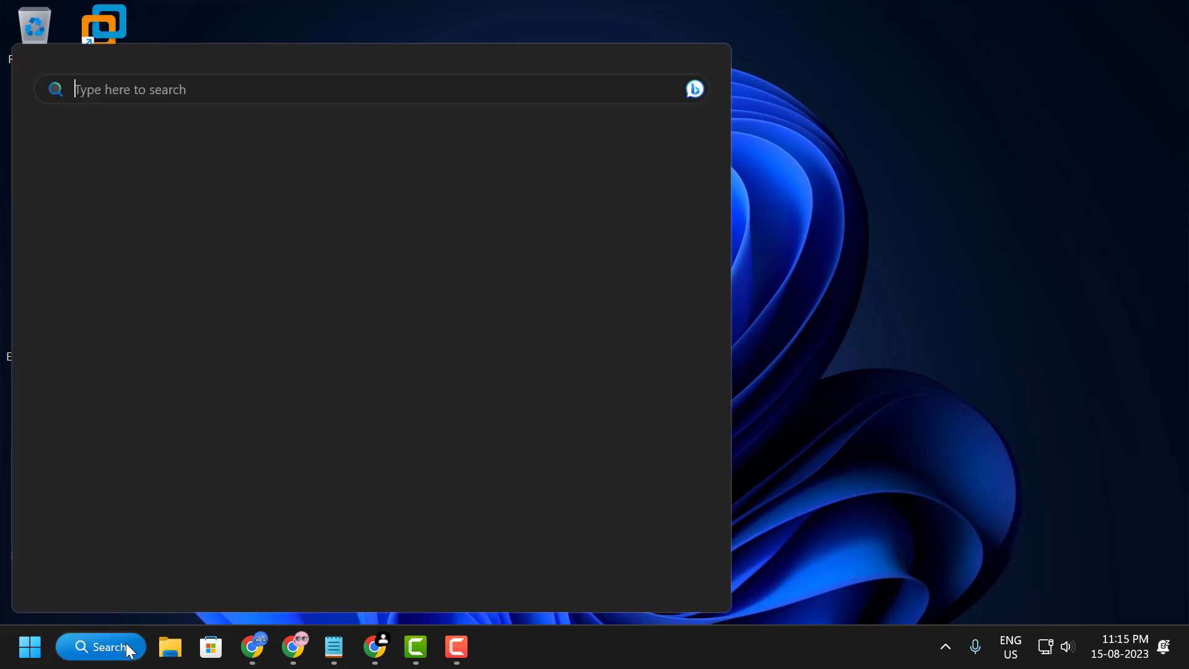
pyautogui.write('cm')
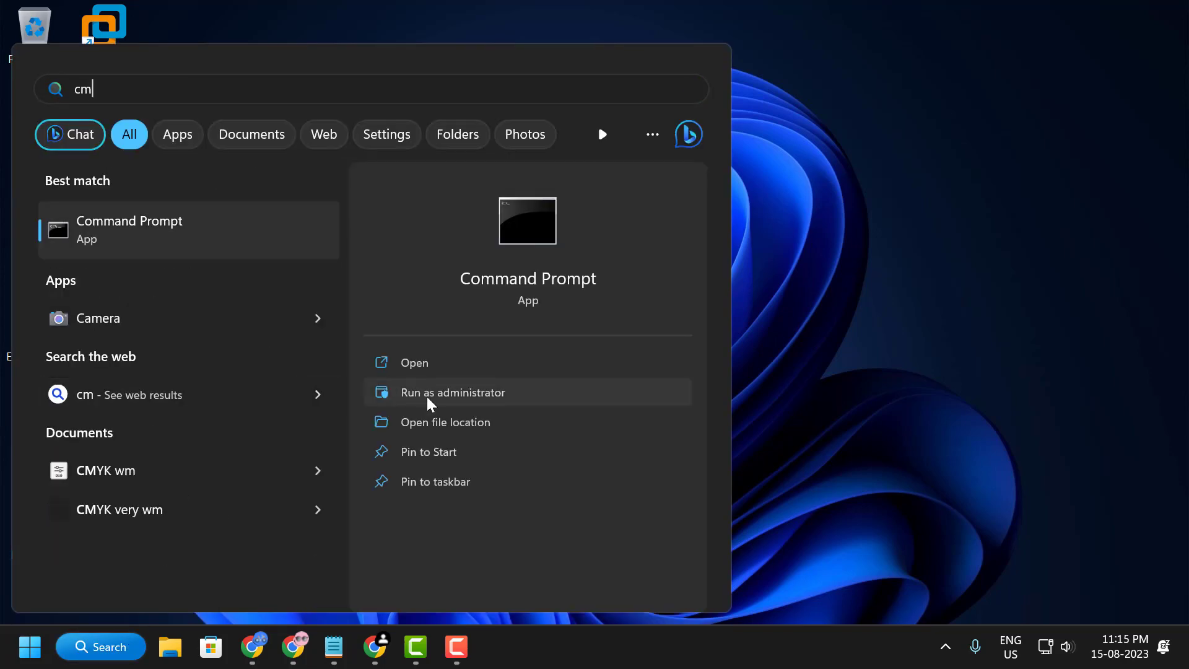
pyautogui.click(457, 387)
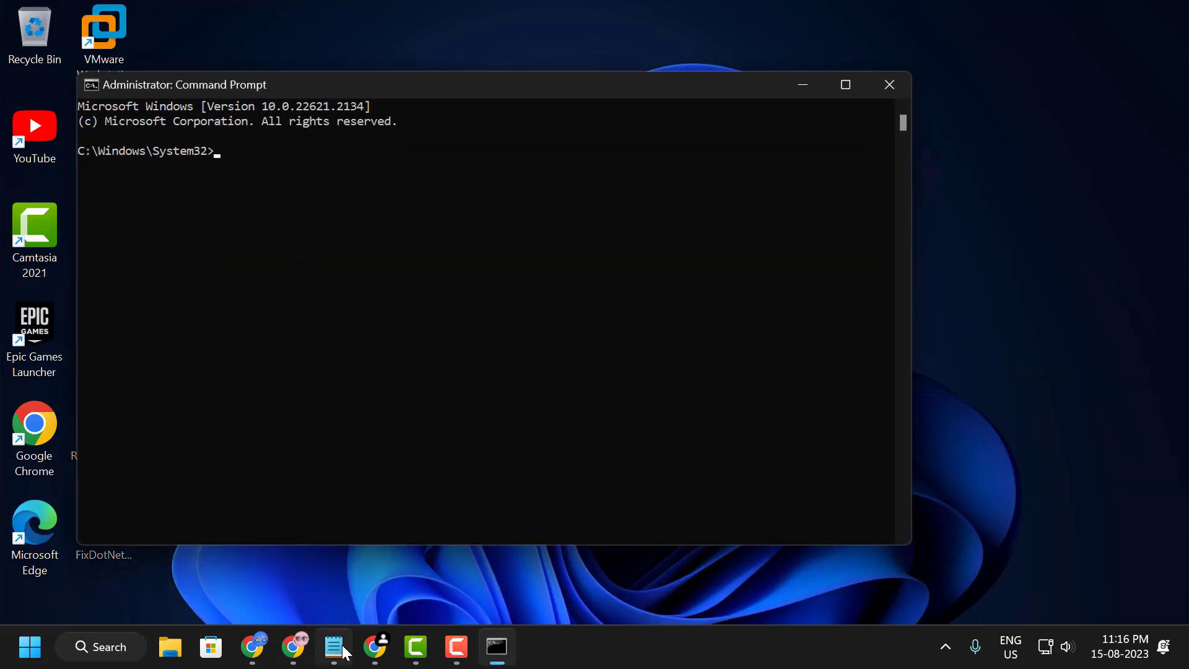
pyautogui.click(334, 647)
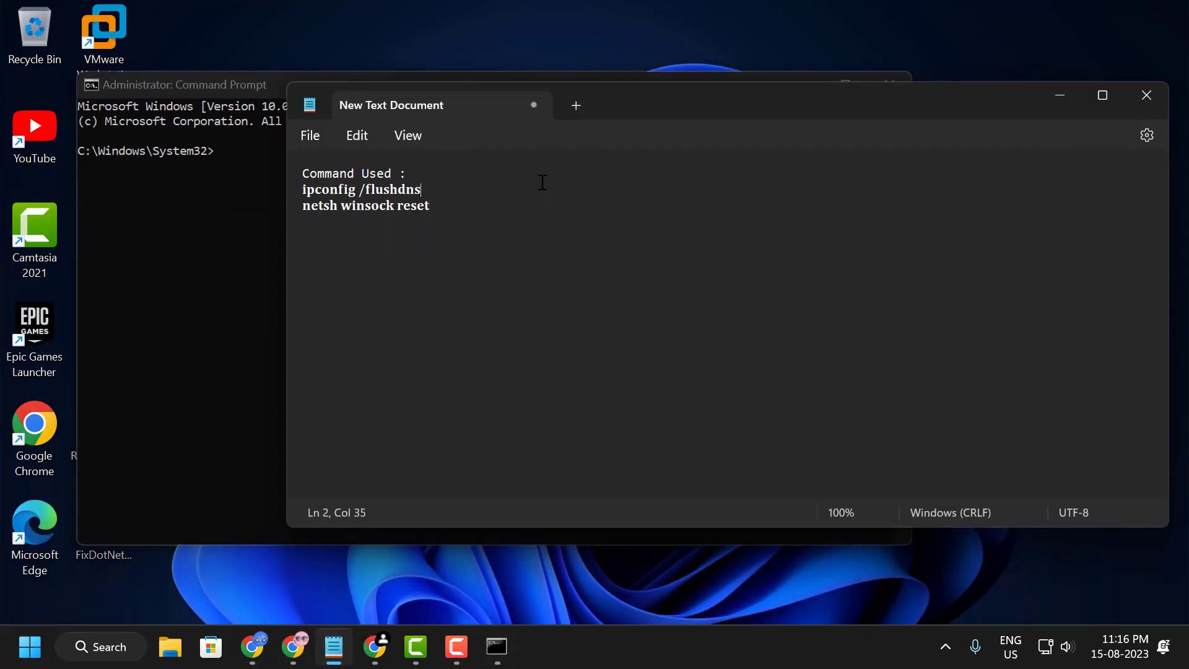
# Step: Copy 'ipconfig /flushdns' from the notes and run it in the administrator Command Prompt
pyautogui.tripleClick(541, 189)
pyautogui.hotkey('ctrl', 'c')
pyautogui.click(1059, 96)
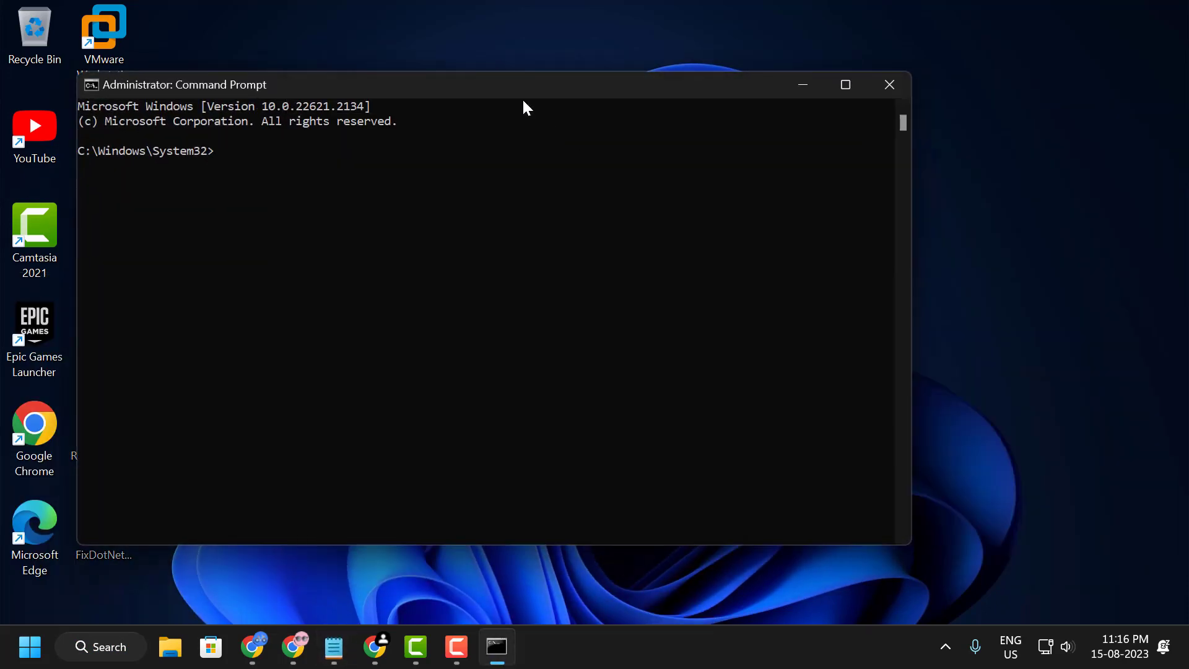
pyautogui.rightClick(523, 106)
pyautogui.click(334, 647)
pyautogui.click(446, 204)
pyautogui.tripleClick(445, 189)
pyautogui.hotkey('ctrl', 'c')
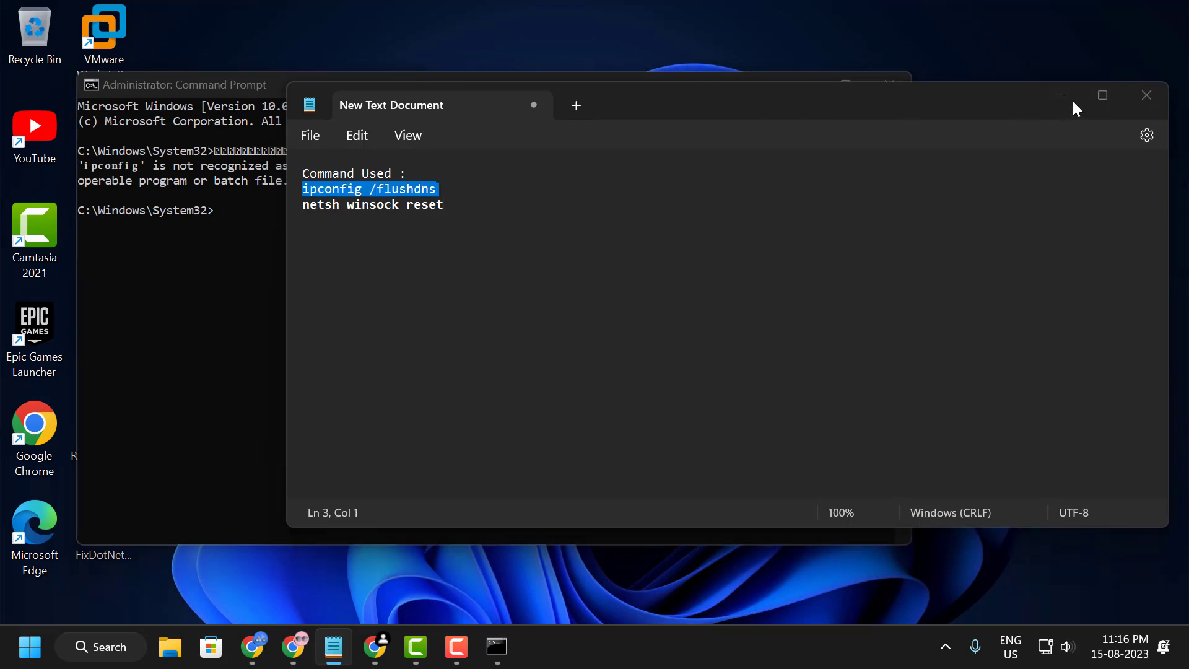
pyautogui.click(1059, 96)
pyautogui.rightClick(514, 130)
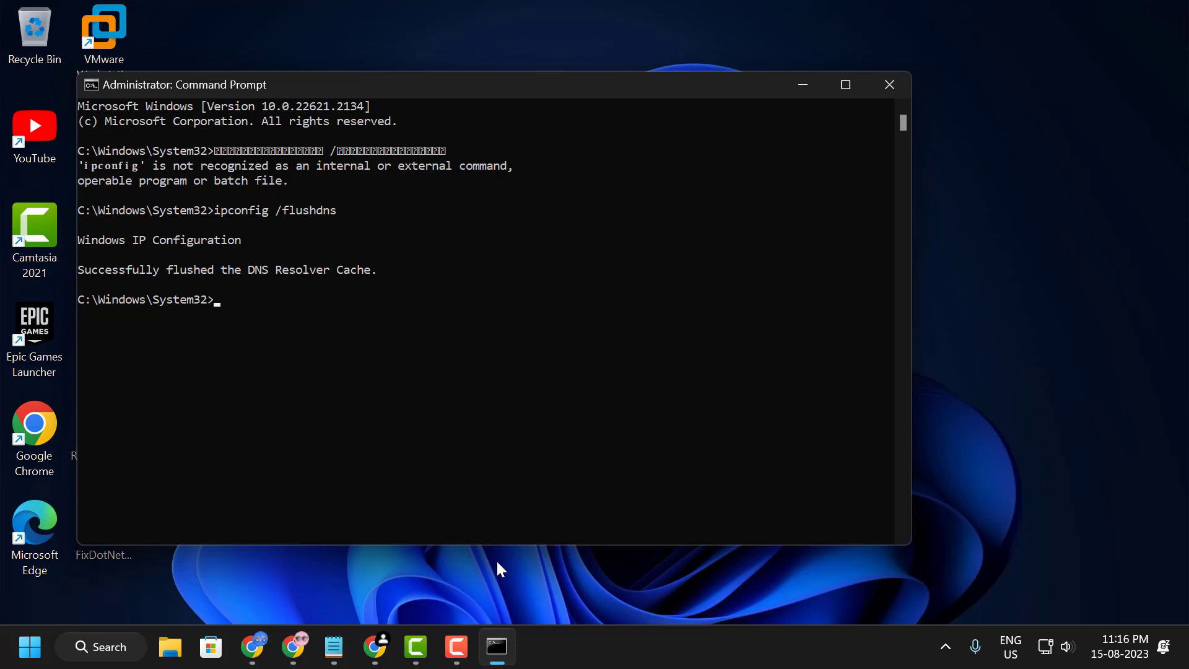
# Step: Paste and run 'netsh winsock reset' from the notes, then close Command Prompt
pyautogui.click(335, 647)
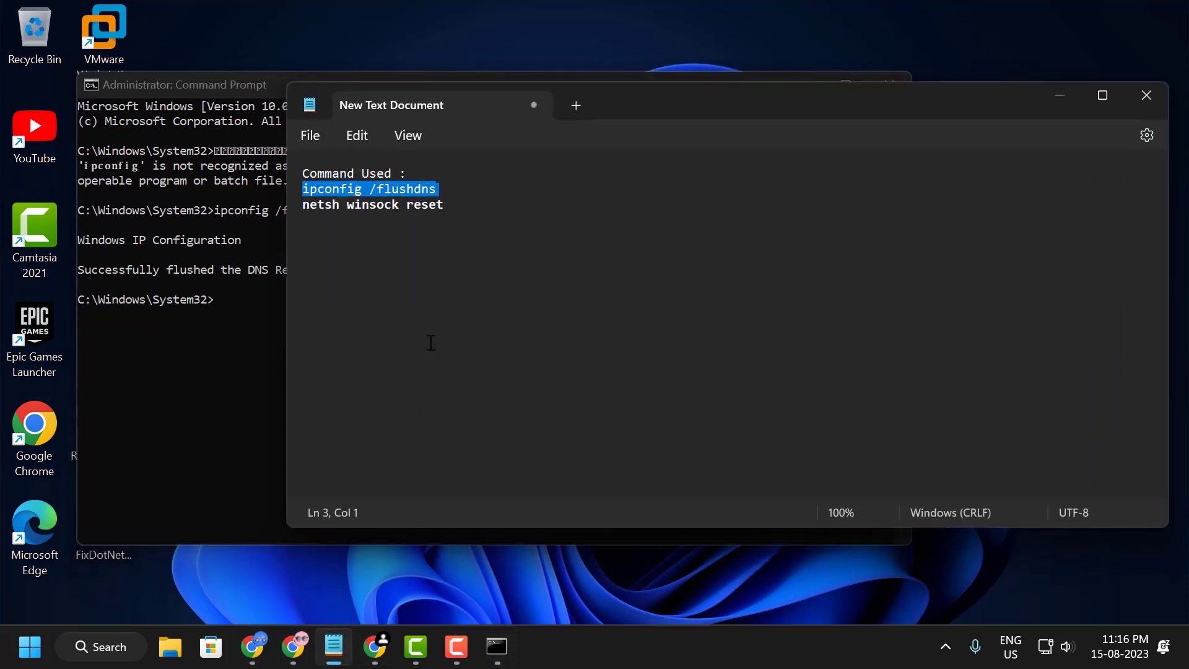
pyautogui.click(390, 206)
pyautogui.tripleClick(390, 206)
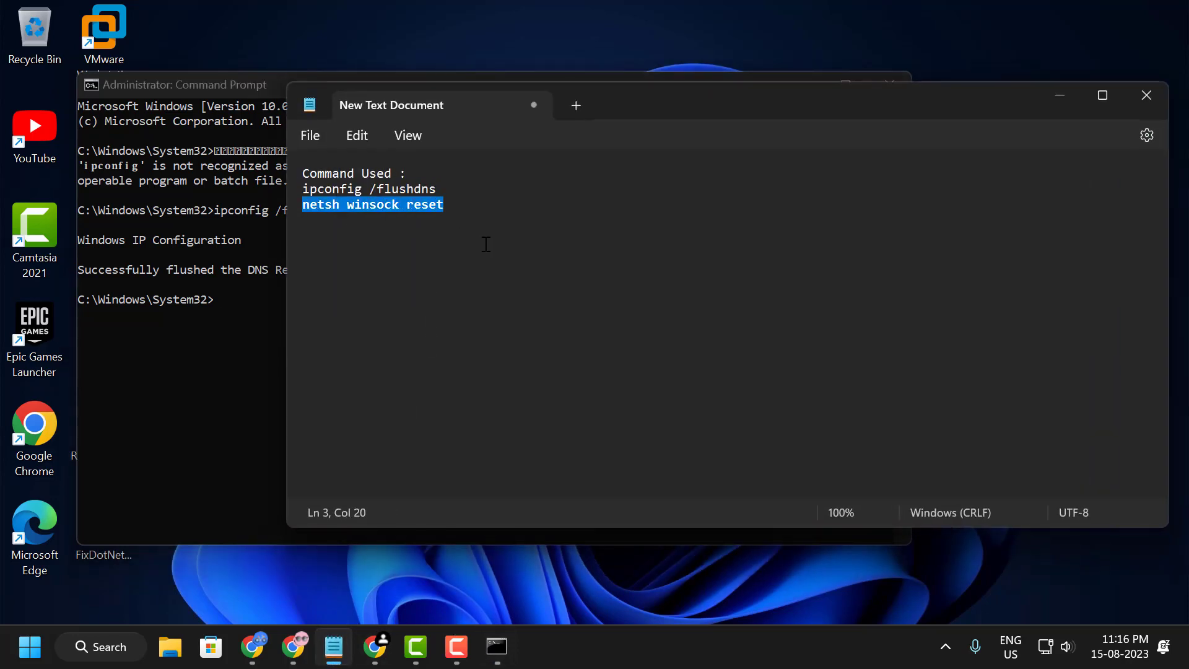
pyautogui.click(1059, 98)
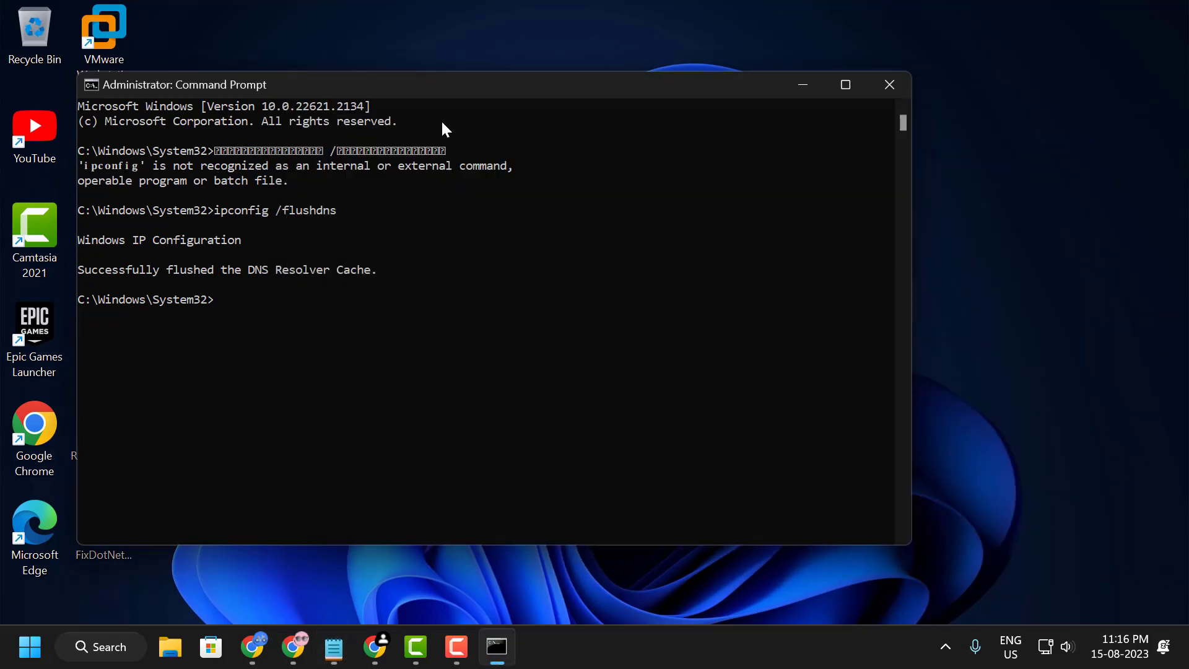
pyautogui.hotkey('ctrl', 'v')
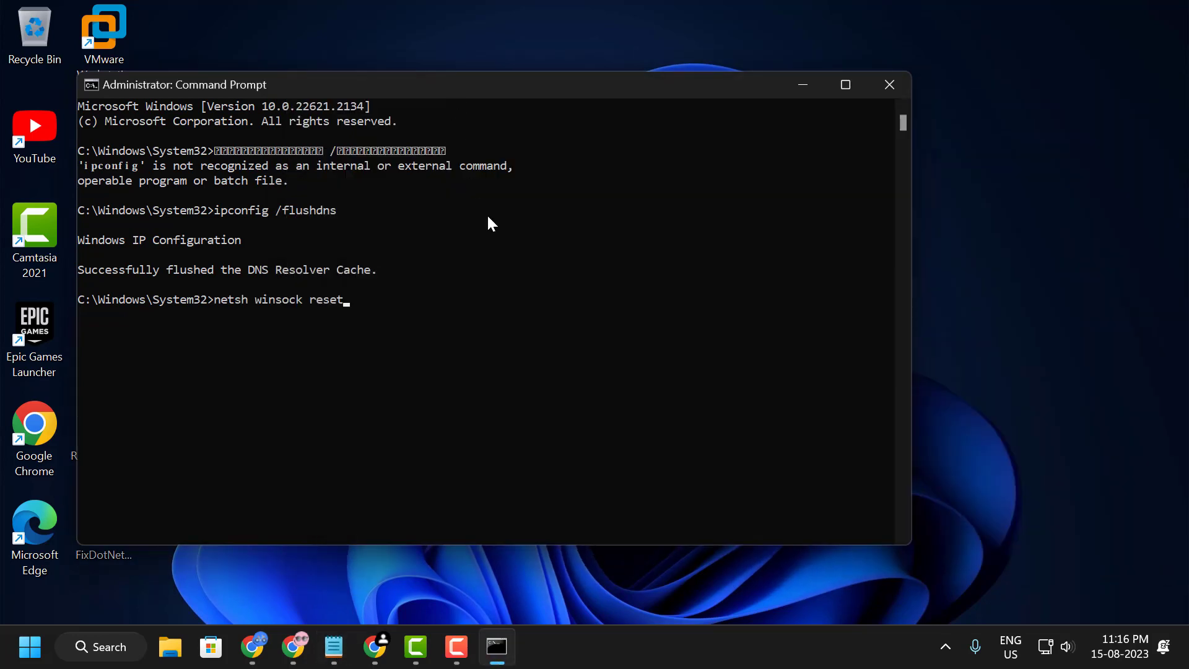
pyautogui.press('Return')
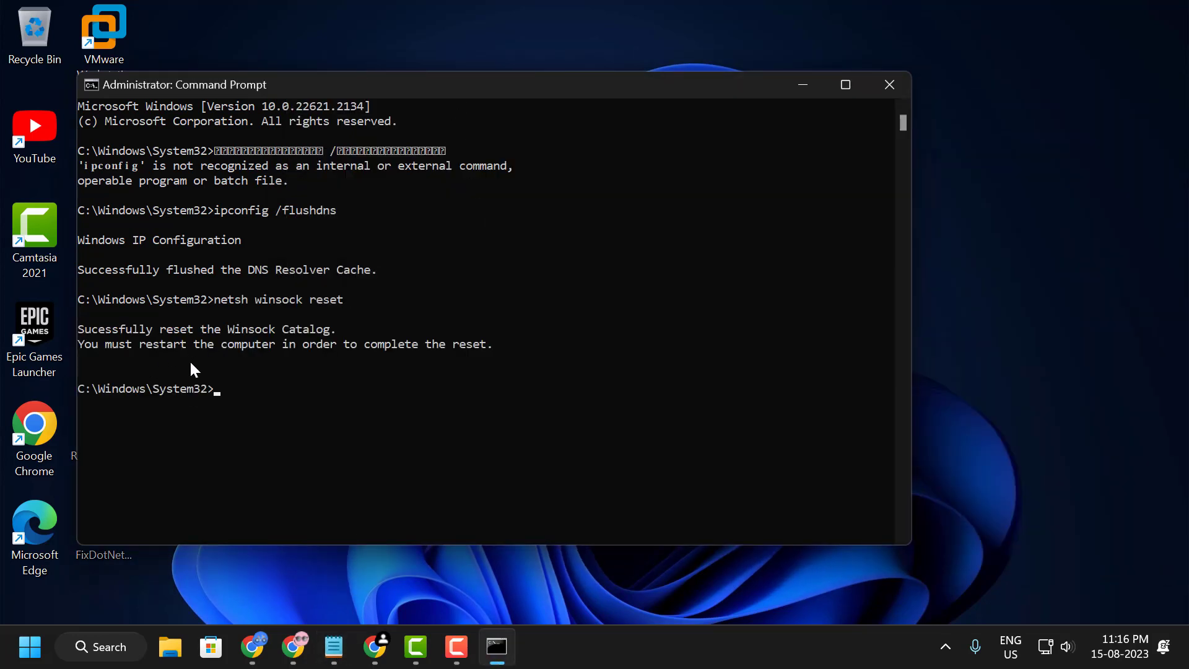
pyautogui.click(902, 87)
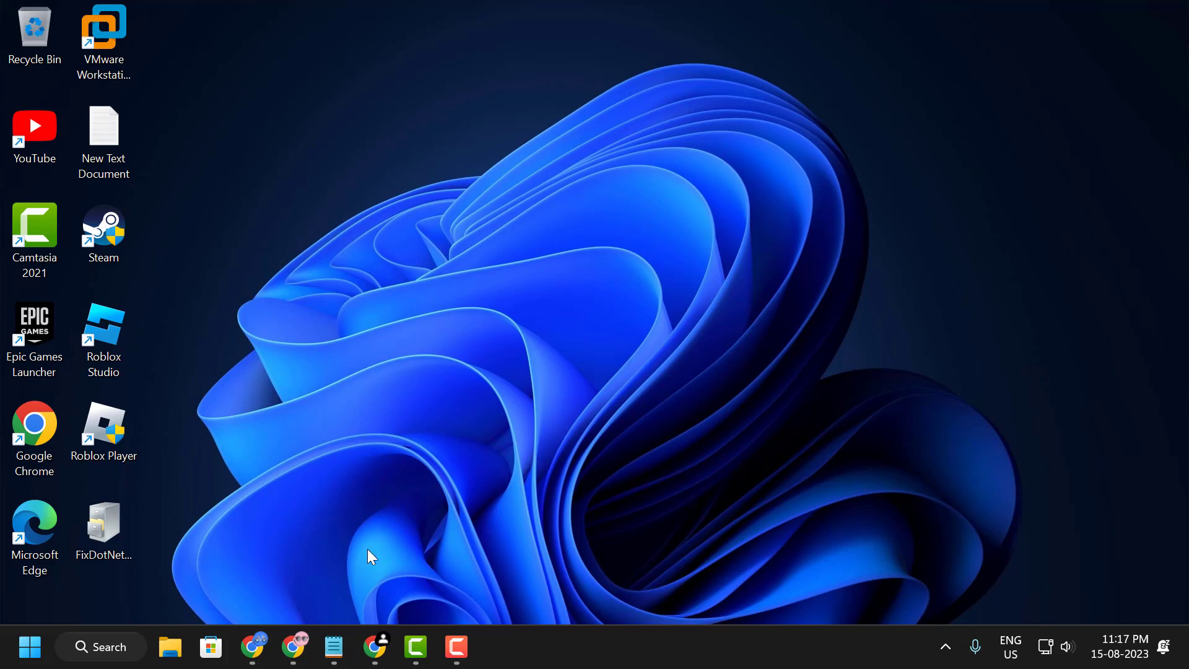
# Step: Download the 95.6 MB DirectX End-User Runtimes (June 2010) redist from its Microsoft page in Chrome
pyautogui.click(375, 647)
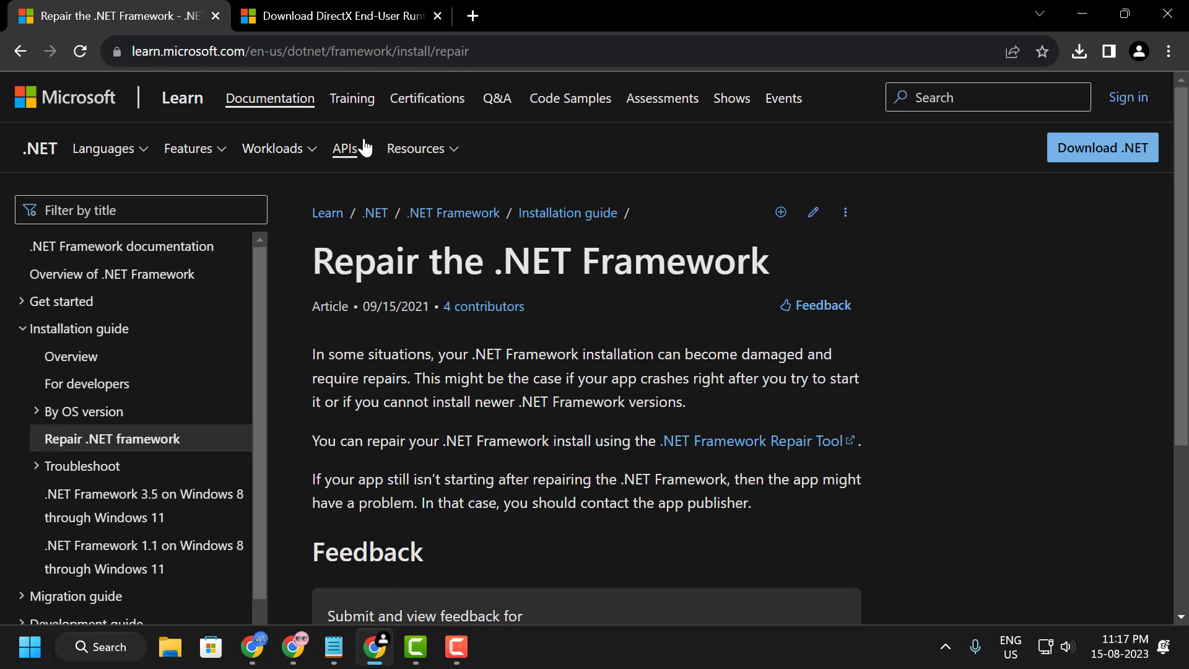
pyautogui.click(339, 15)
pyautogui.scroll(-6, 489, 319)
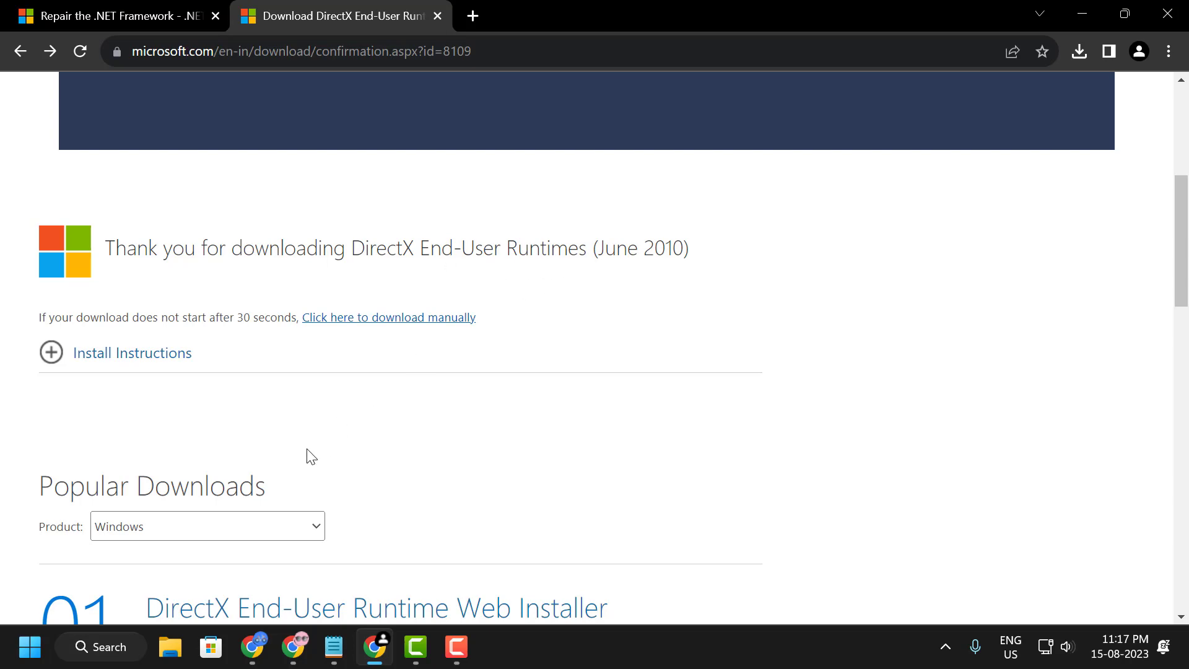
pyautogui.scroll(-6, 230, 461)
pyautogui.scroll(-5, 345, 446)
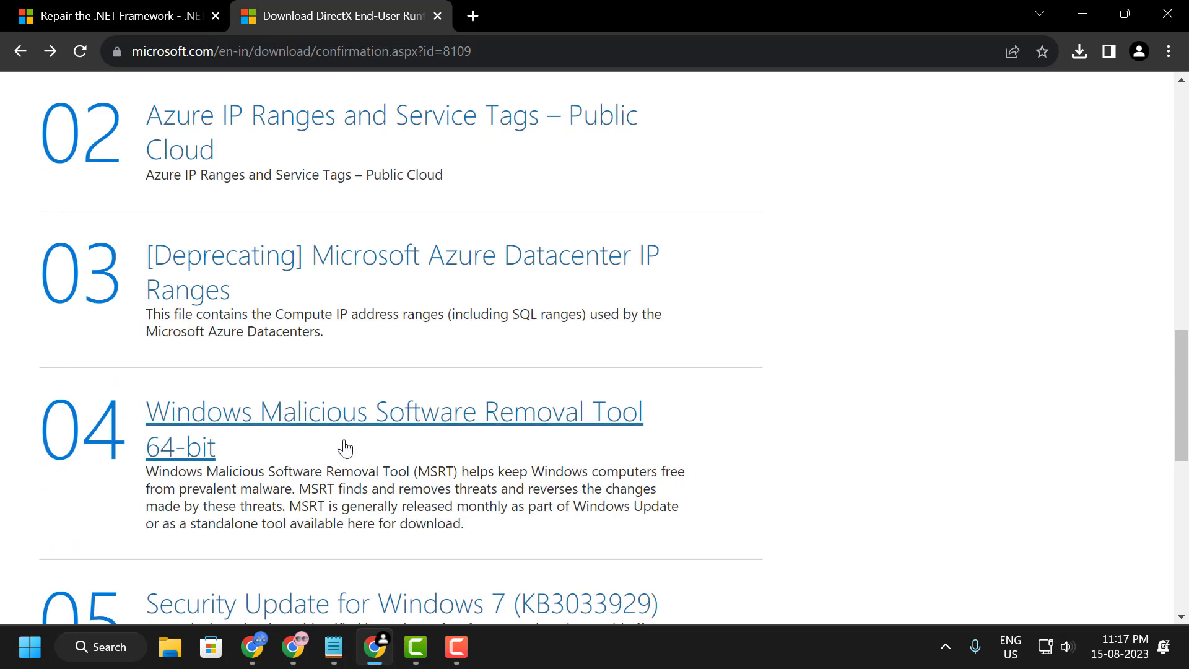
pyautogui.scroll(12, 346, 477)
pyautogui.scroll(-4, 586, 467)
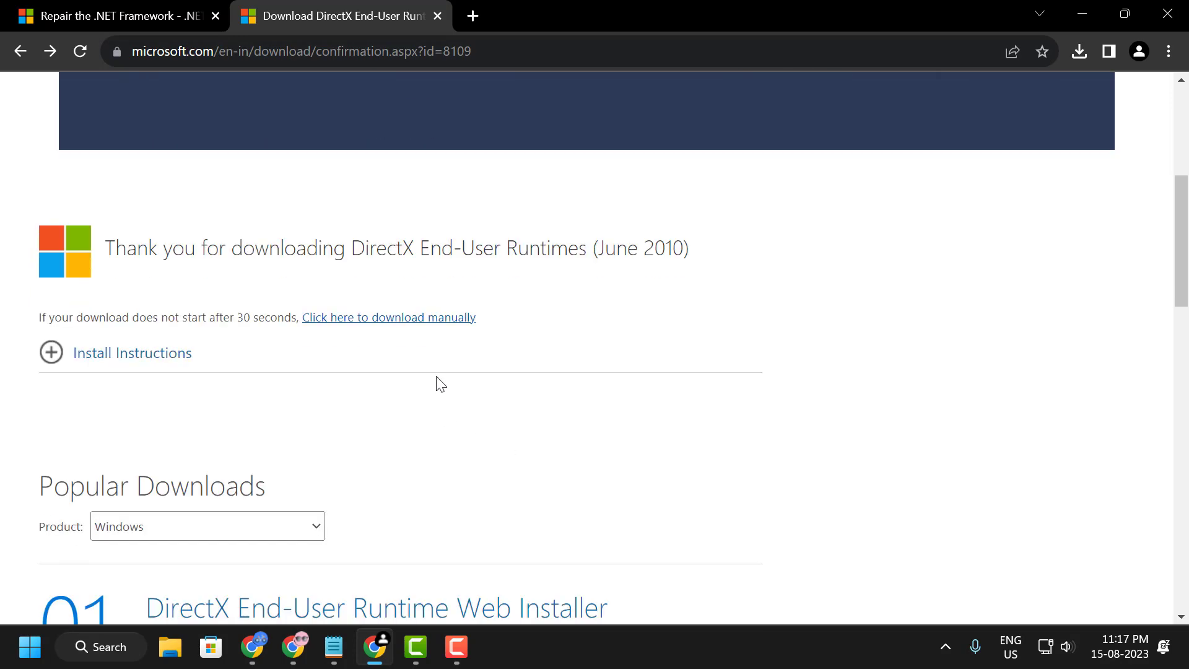
pyautogui.click(323, 322)
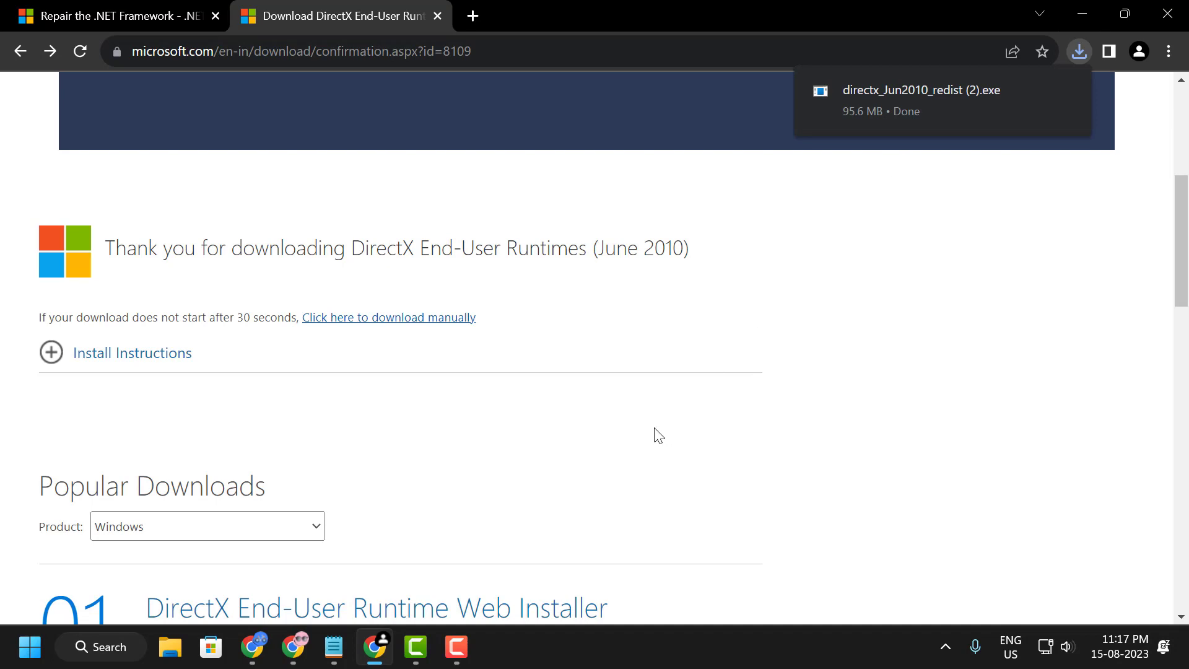
# Step: Create a new folder named directx on New Volume (D:) in File Explorer
pyautogui.click(176, 651)
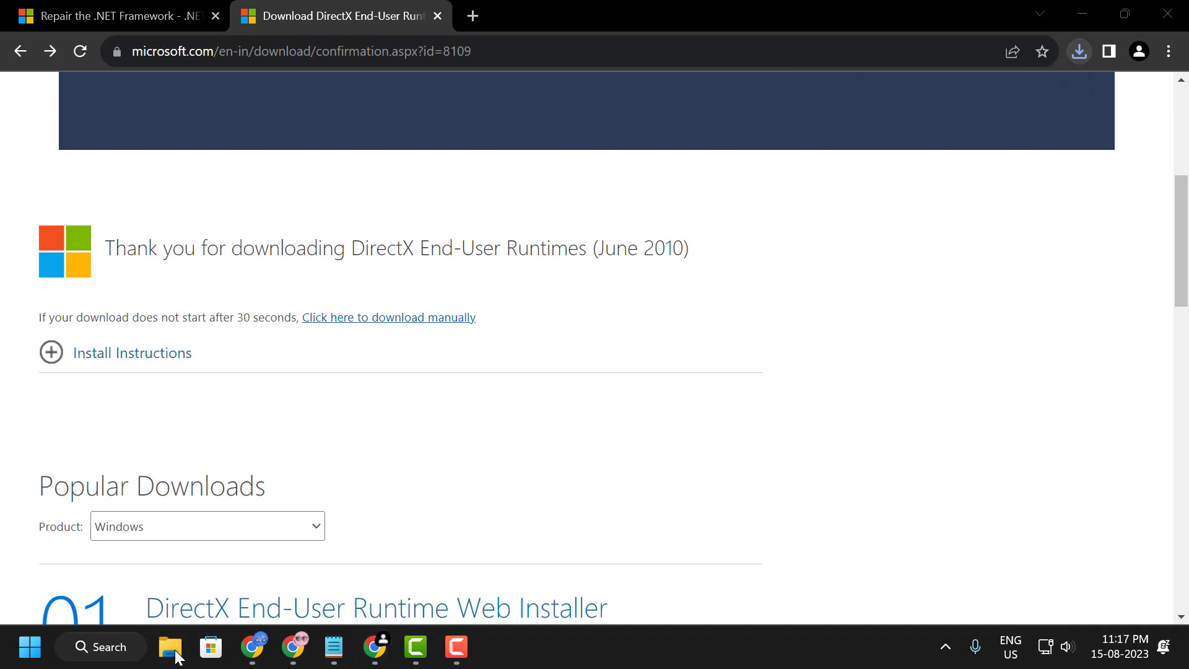
pyautogui.scroll(-3, 108, 526)
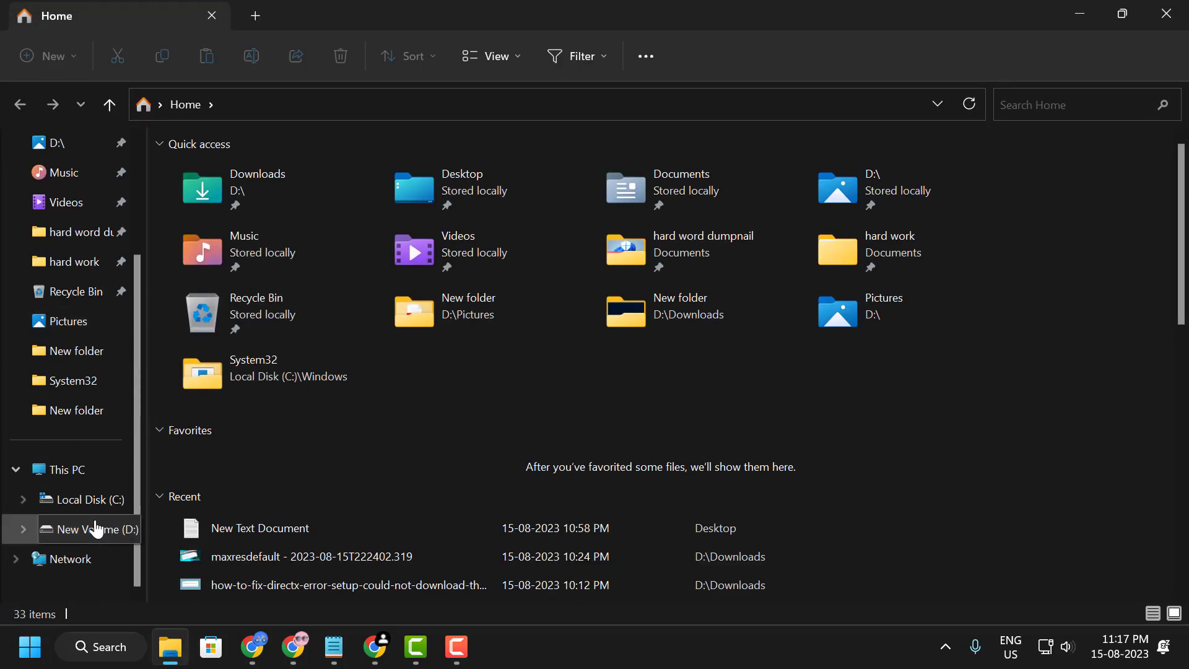
pyautogui.click(96, 528)
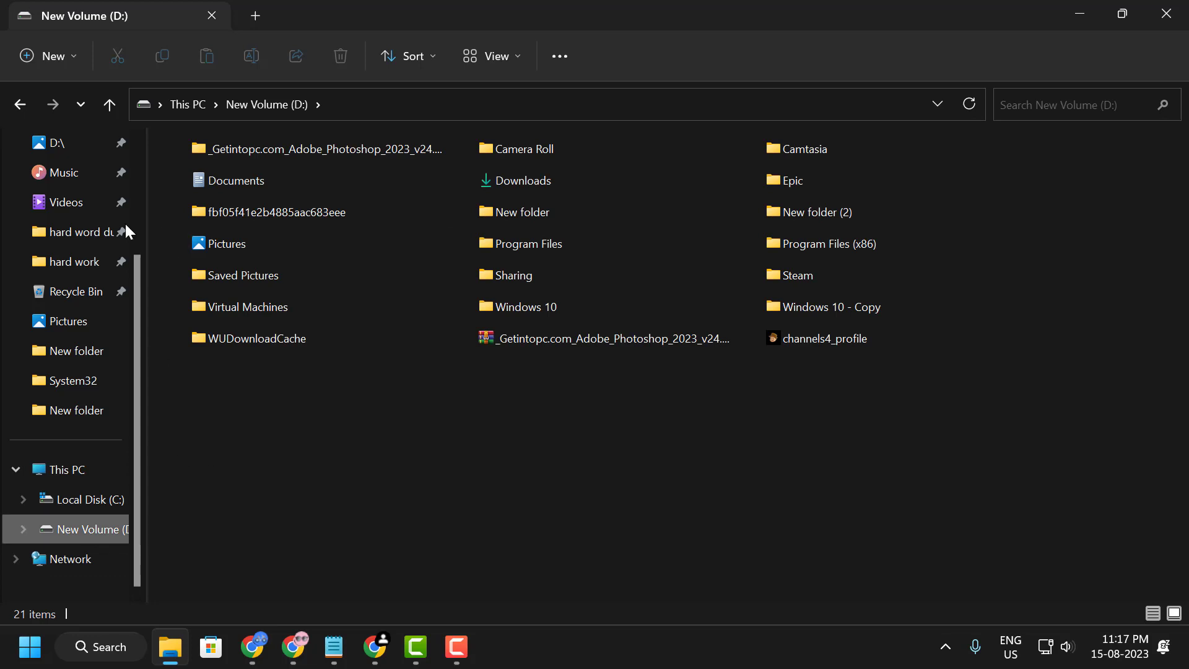
pyautogui.rightClick(418, 449)
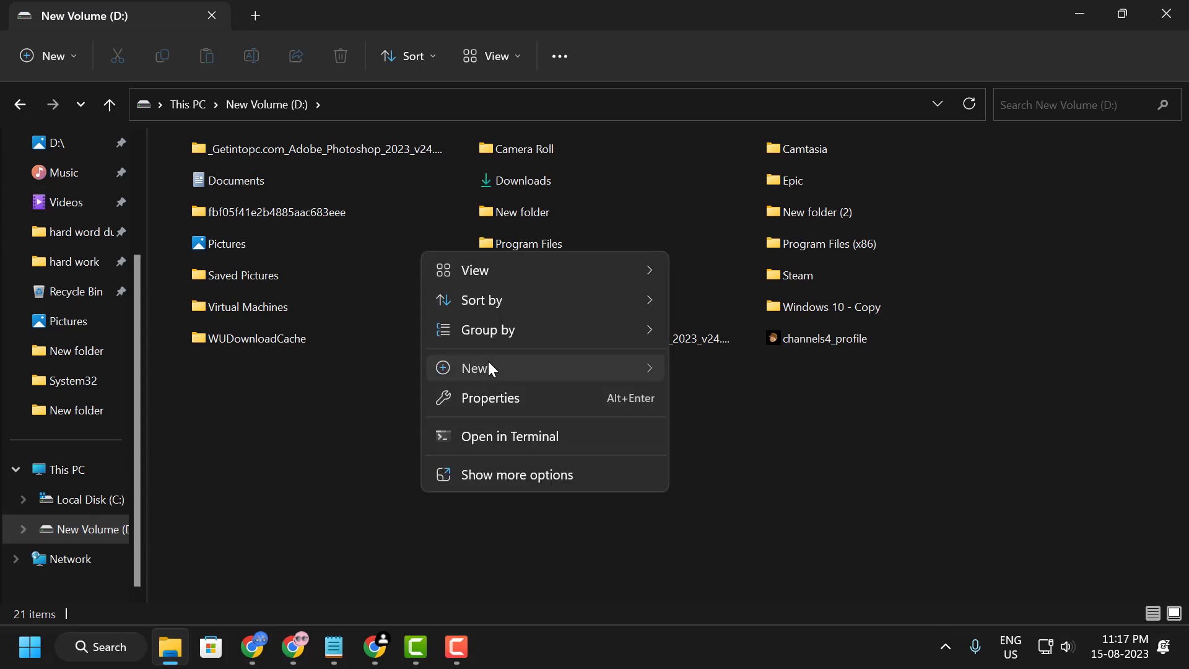
pyautogui.moveTo(488, 367)
pyautogui.click(763, 376)
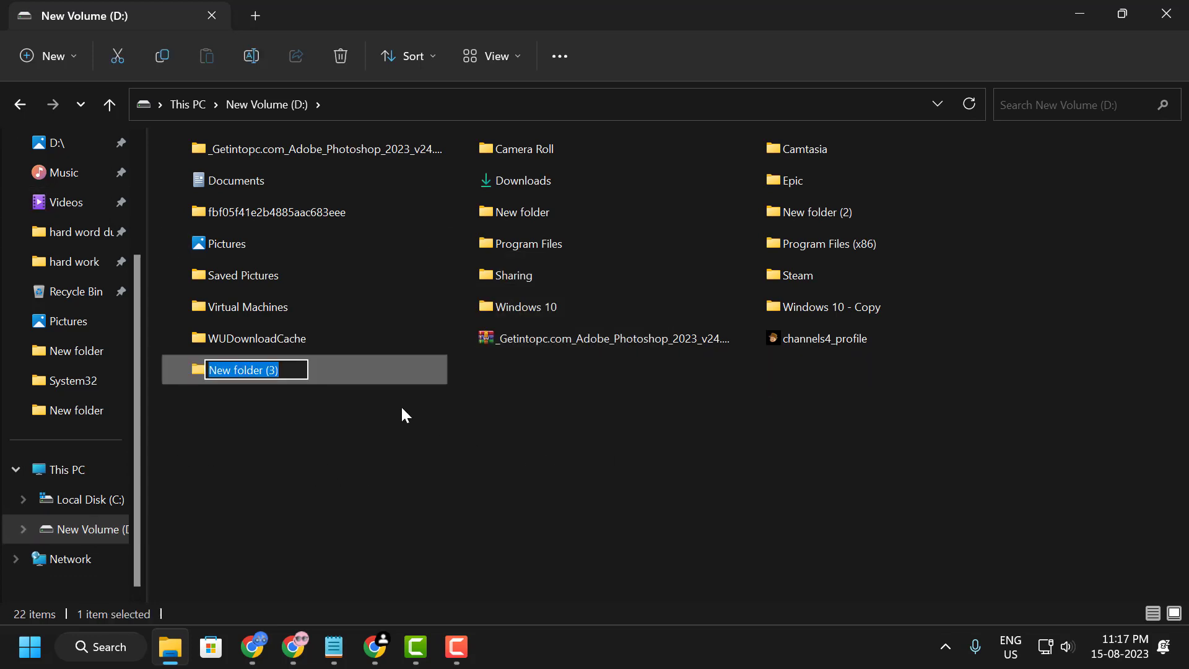
pyautogui.write('directx')
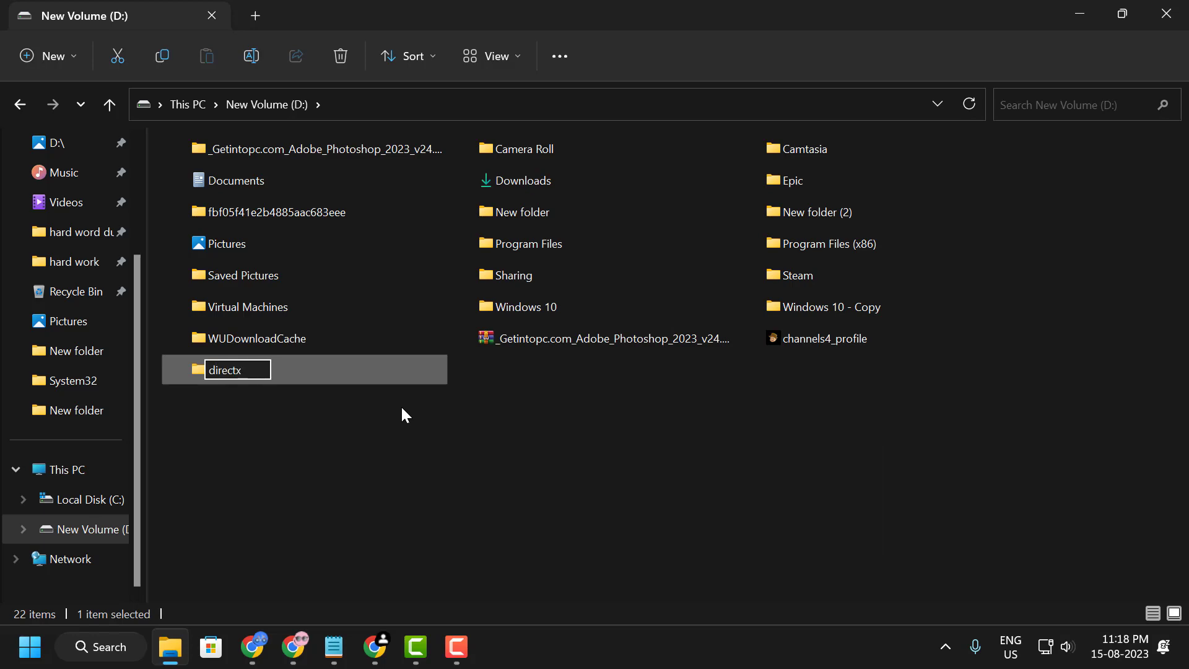
pyautogui.press('Return')
pyautogui.click(404, 413)
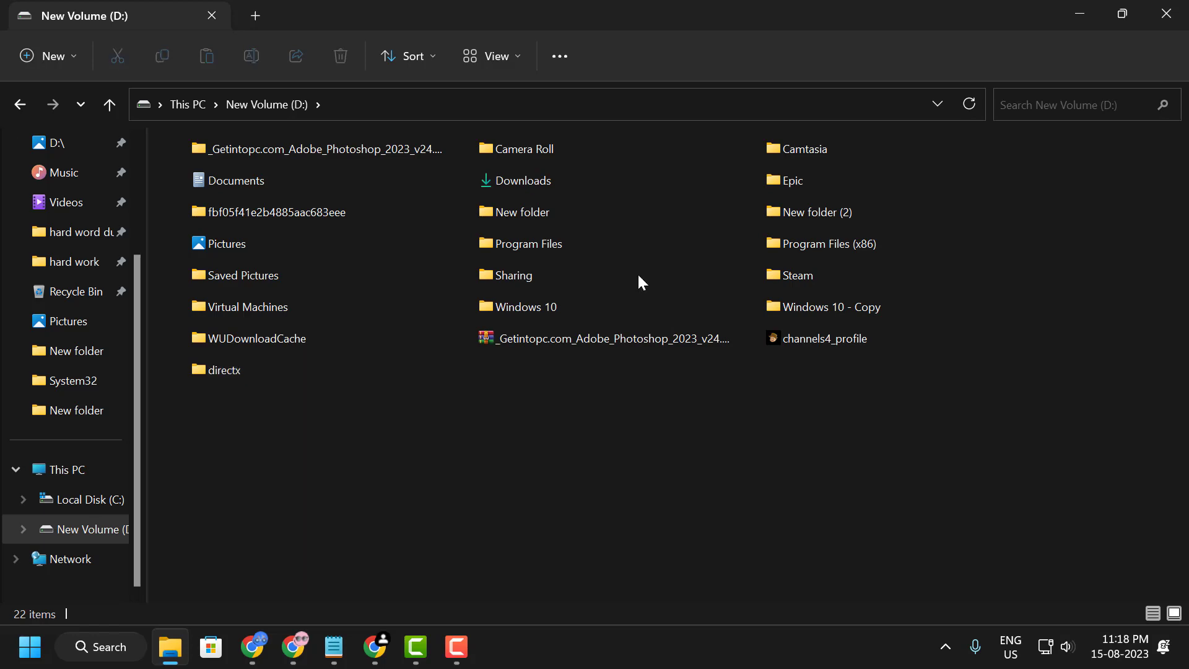
# Step: Run the downloaded DirectX June 2010 redistributable from Chrome's recent downloads
pyautogui.click(1167, 15)
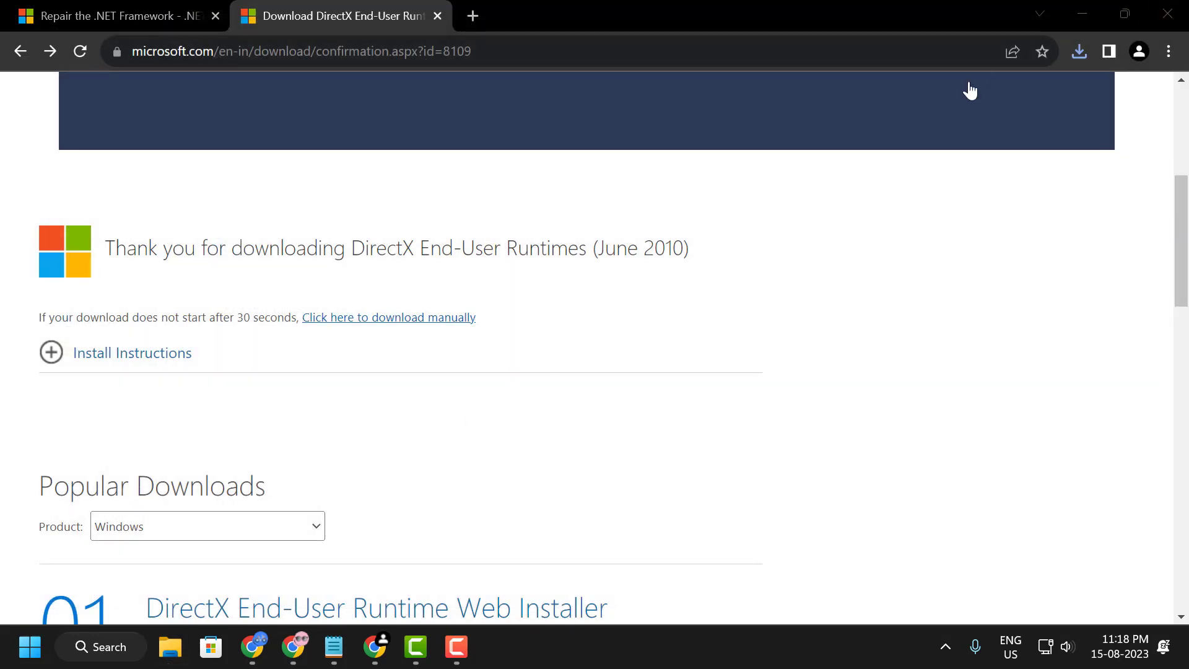
pyautogui.click(1078, 54)
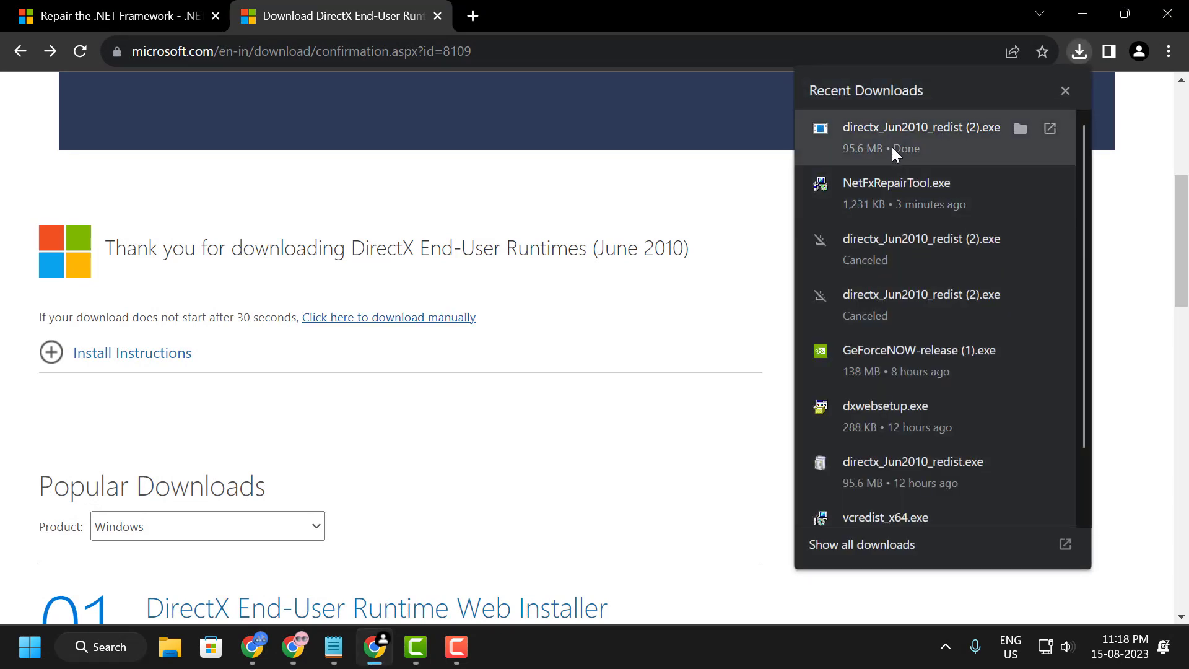
pyautogui.click(935, 138)
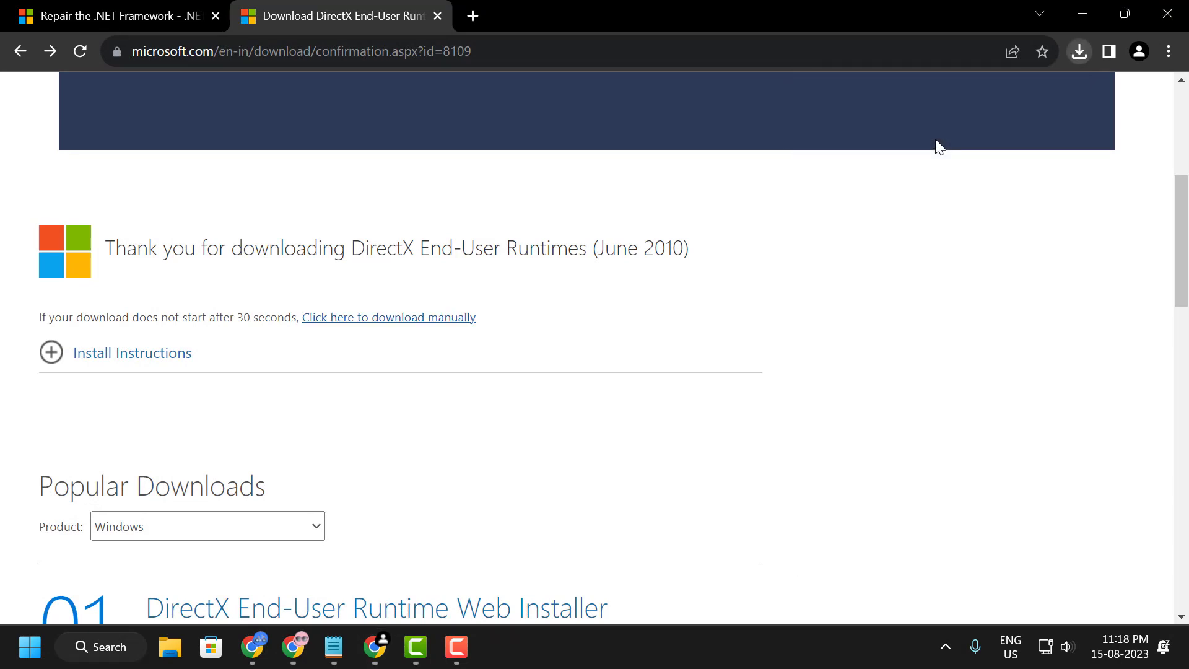
pyautogui.click(1085, 13)
# Step: Accept the licence and extract the redistributable's files into D:\directx
pyautogui.click(626, 475)
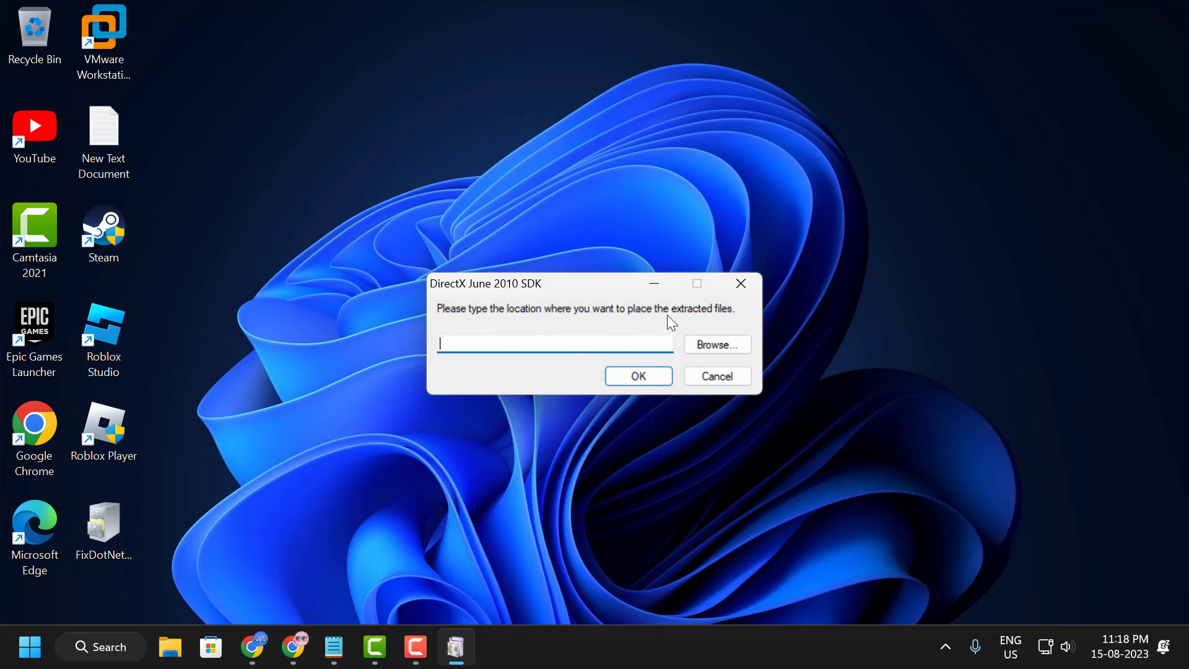
pyautogui.click(714, 346)
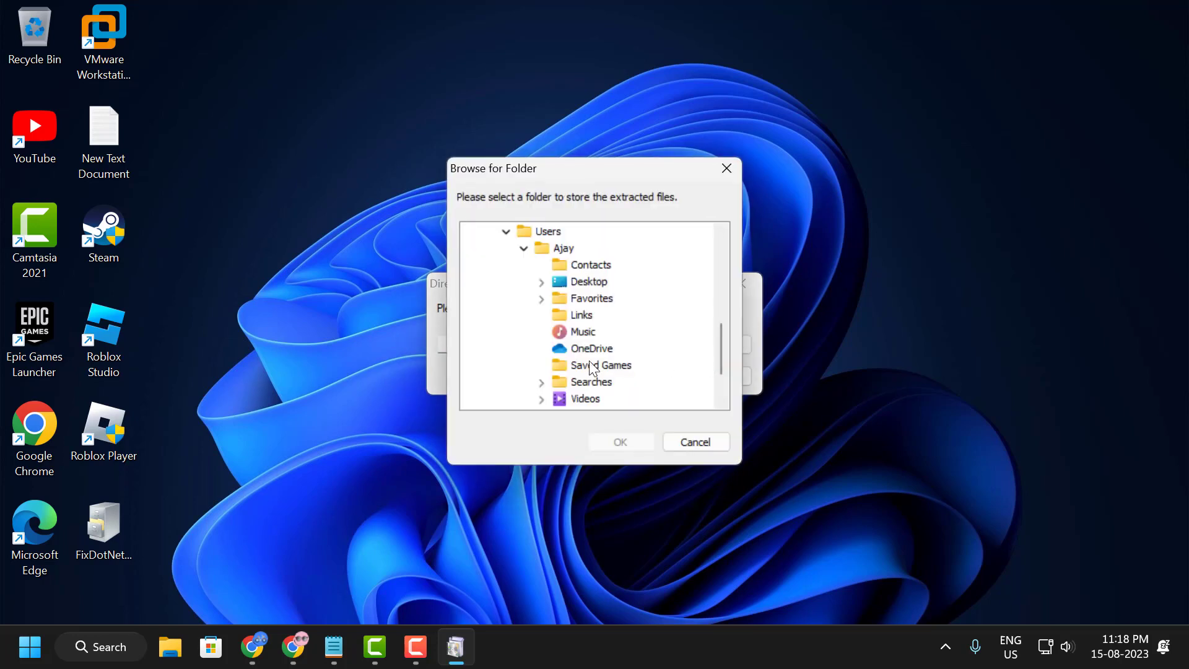
pyautogui.scroll(-1, 543, 363)
pyautogui.click(509, 401)
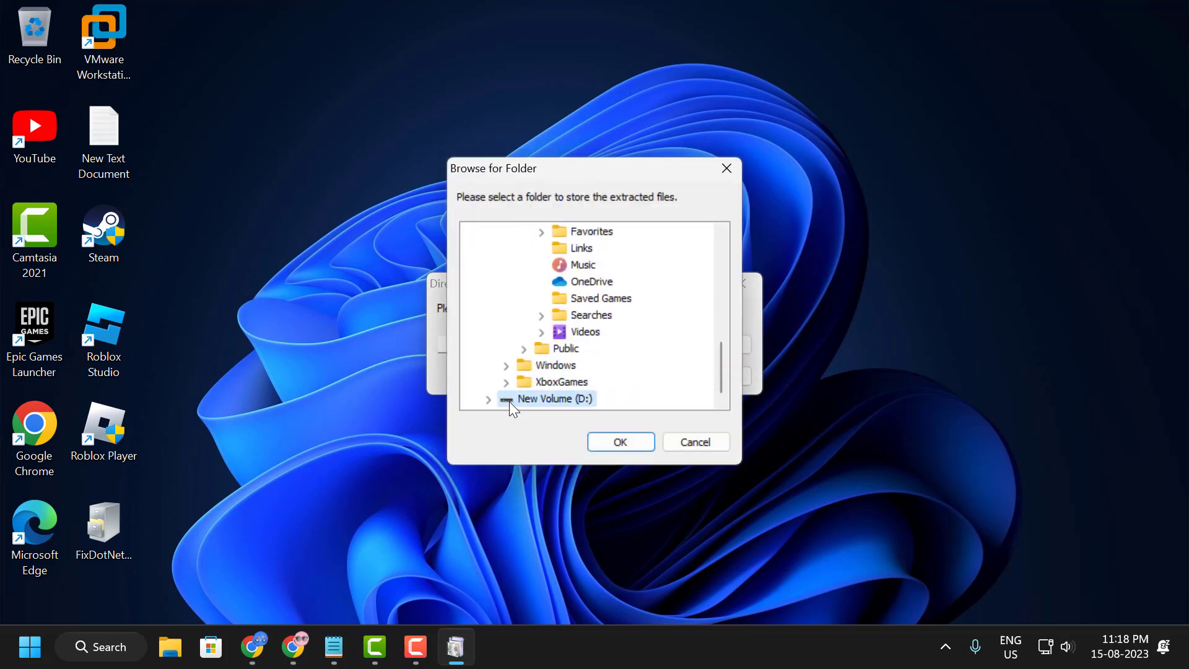
pyautogui.click(488, 400)
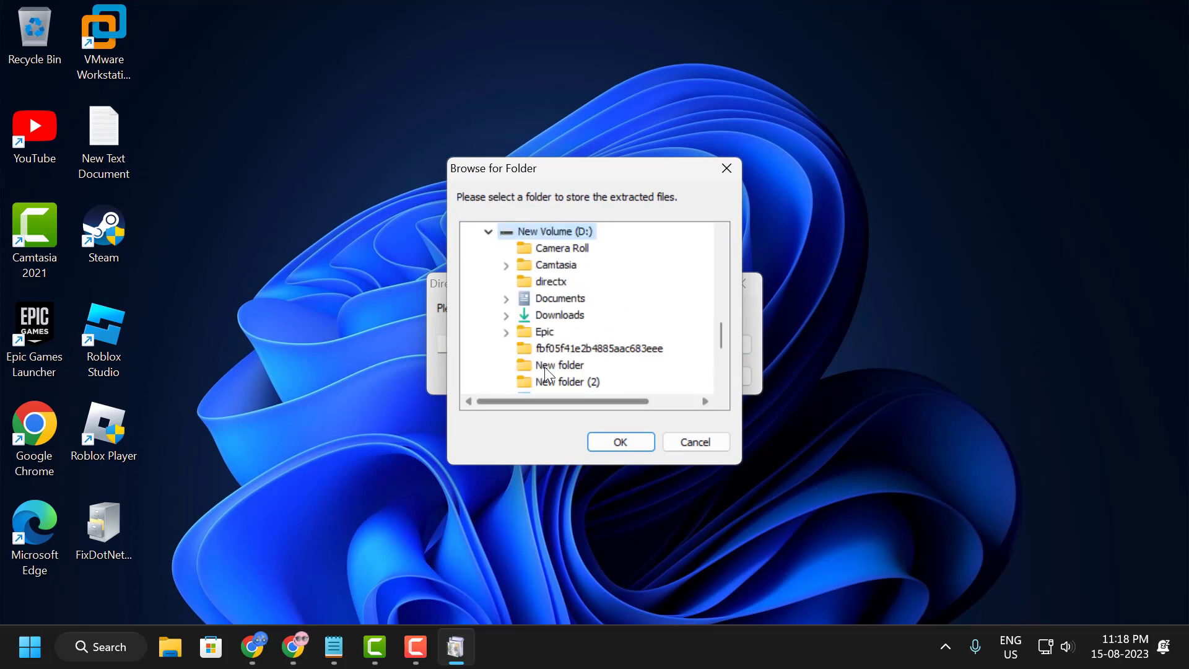
pyautogui.click(551, 281)
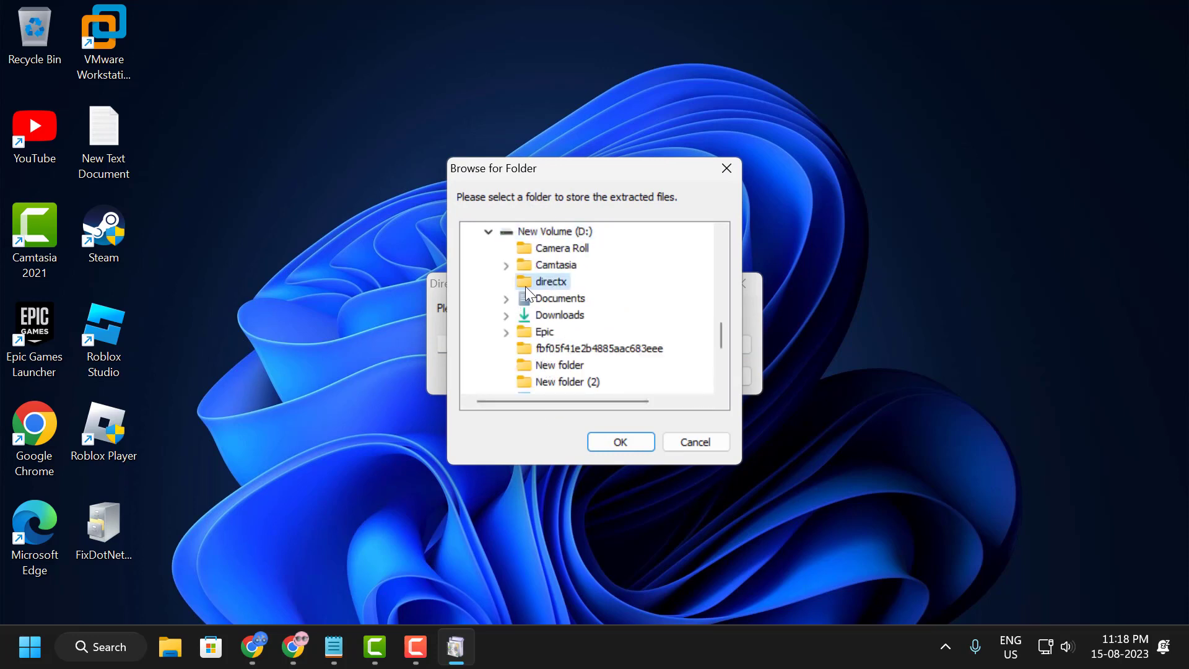
pyautogui.click(620, 442)
pyautogui.click(642, 380)
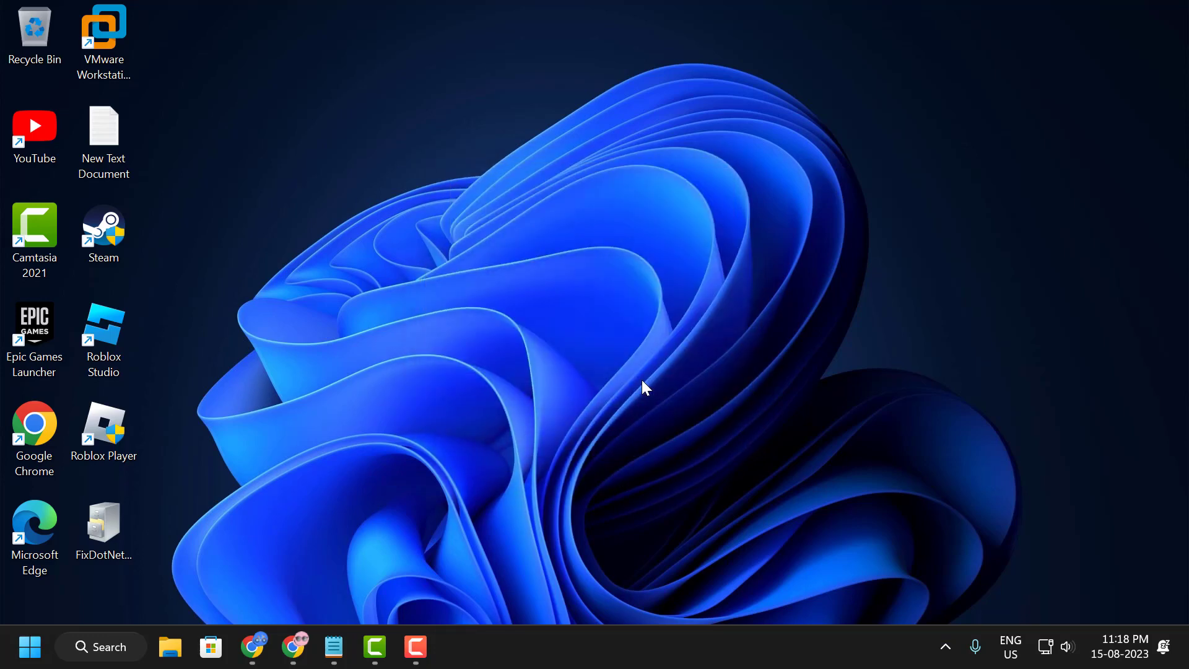
# Step: Browse in File Explorer to the directx folder on New Volume (D:)
pyautogui.click(171, 647)
pyautogui.scroll(-3, 109, 489)
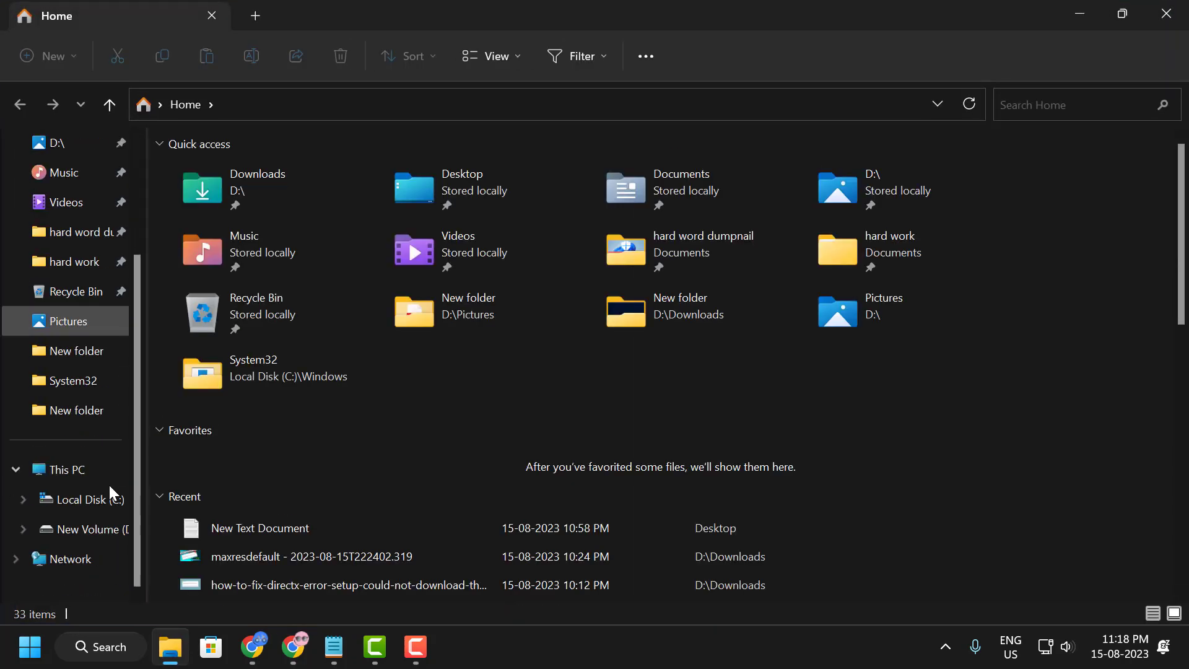
pyautogui.click(127, 469)
pyautogui.doubleClick(526, 207)
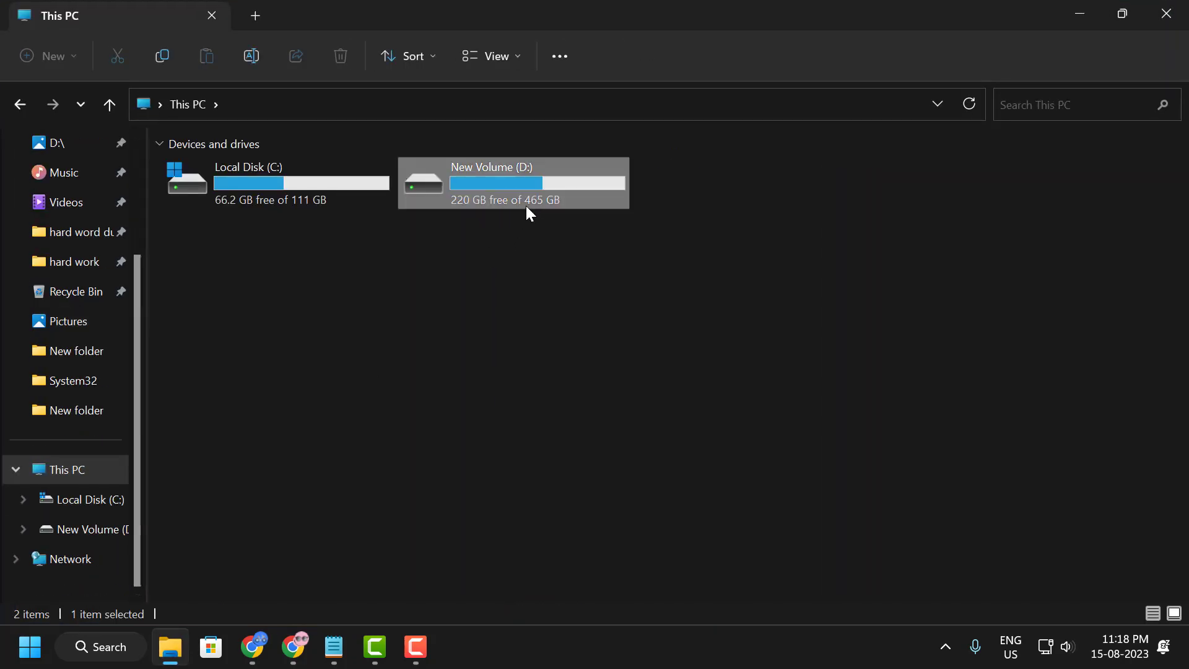
pyautogui.doubleClick(237, 185)
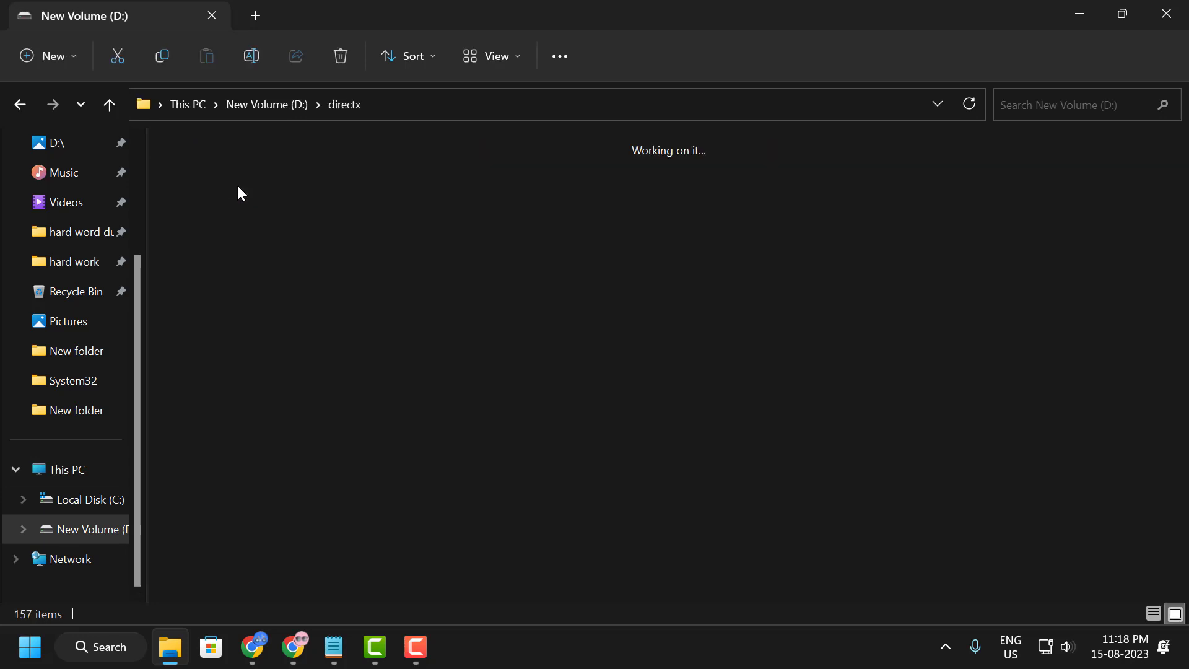
# Step: Find DXSETUP in D:\directx and launch it
pyautogui.scroll(-5, 588, 406)
pyautogui.scroll(-5, 588, 409)
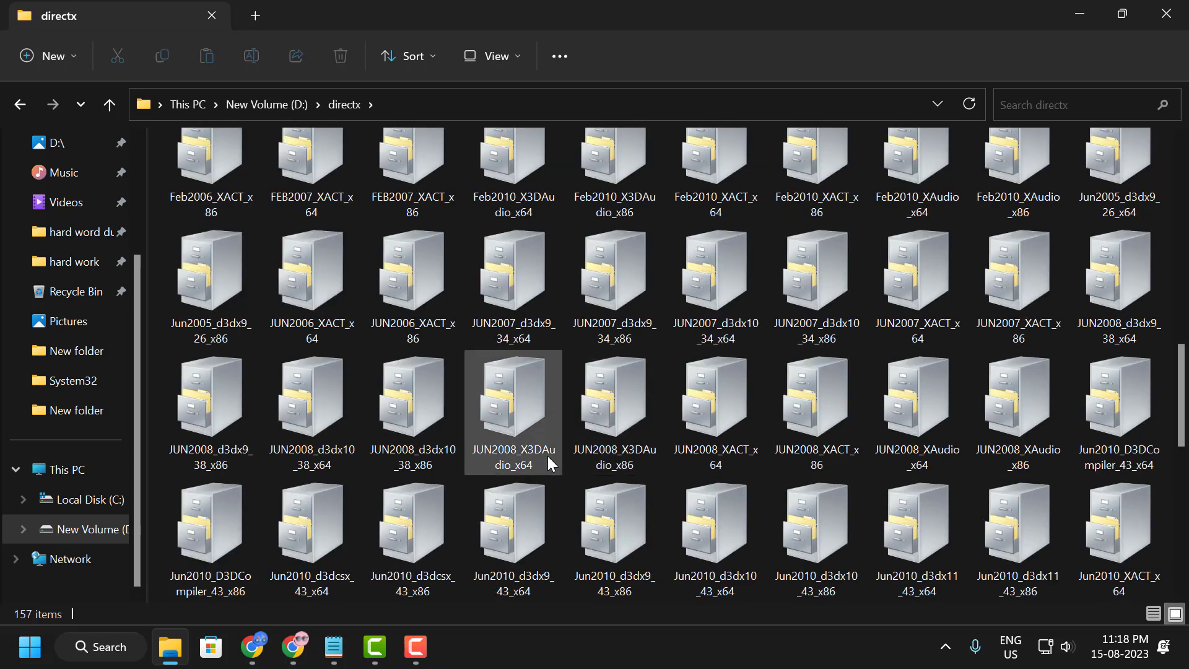
pyautogui.scroll(5, 548, 456)
pyautogui.scroll(-1, 529, 459)
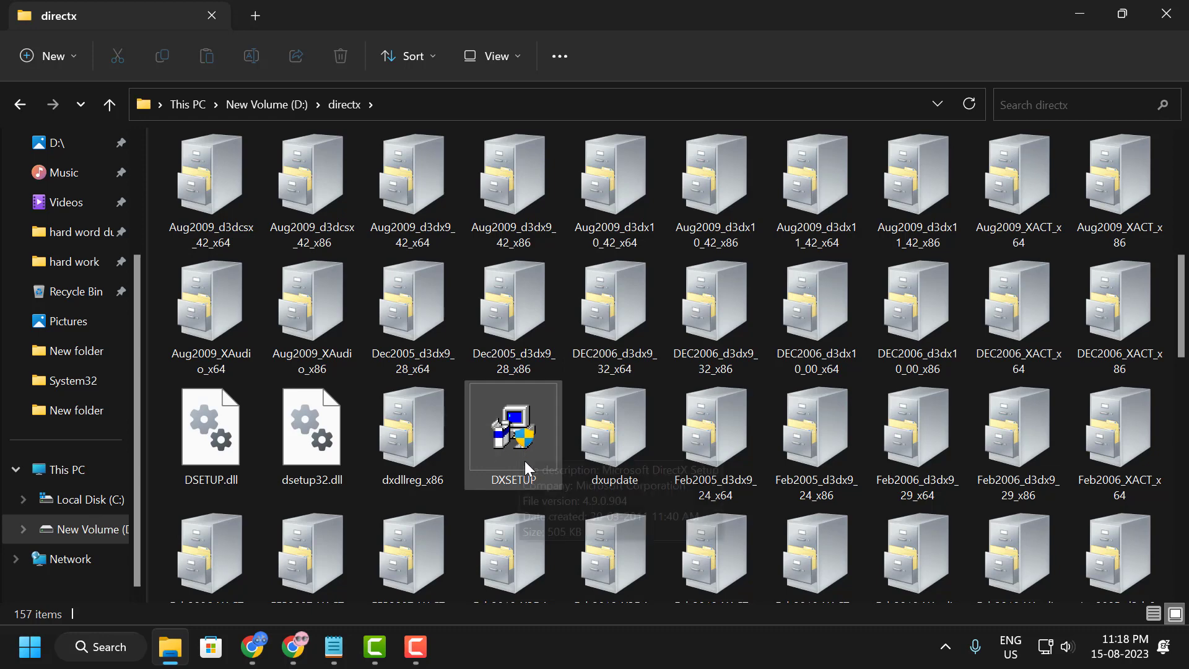
pyautogui.click(510, 453)
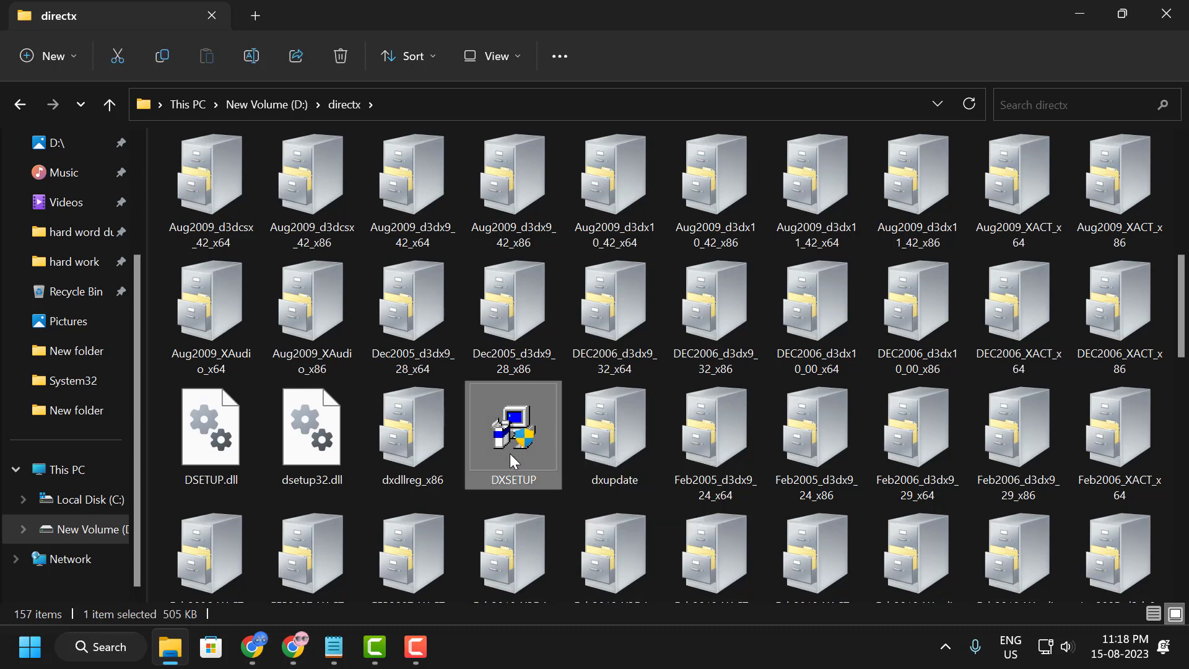
pyautogui.doubleClick(510, 453)
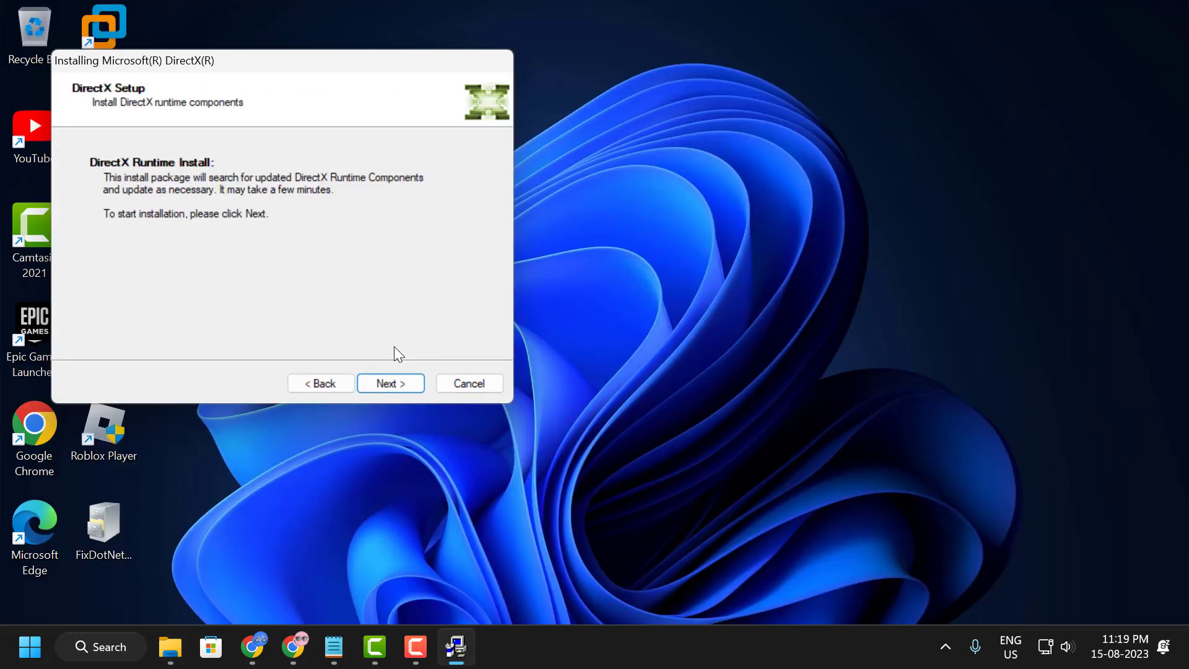